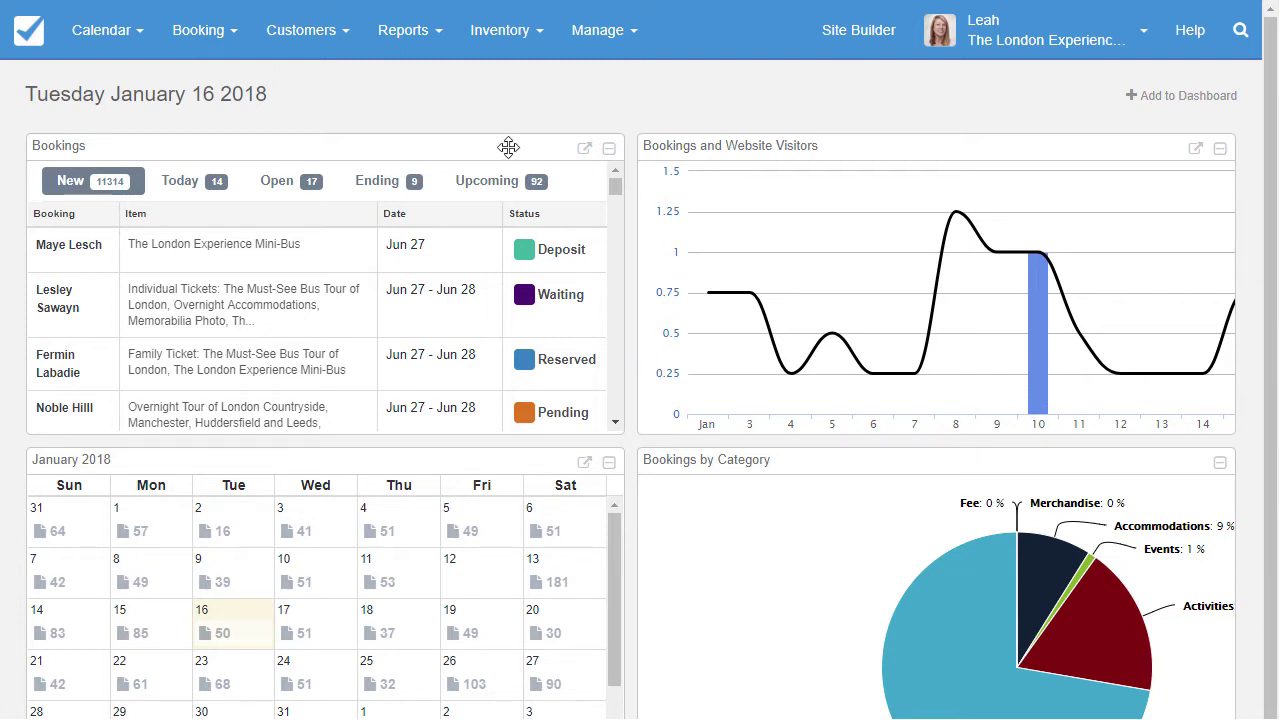
- Swap the Bookings widget with the Bookings and Website Visitors widget on the dashboard, and view the widgets available to add
drag(494, 151, 1063, 149)
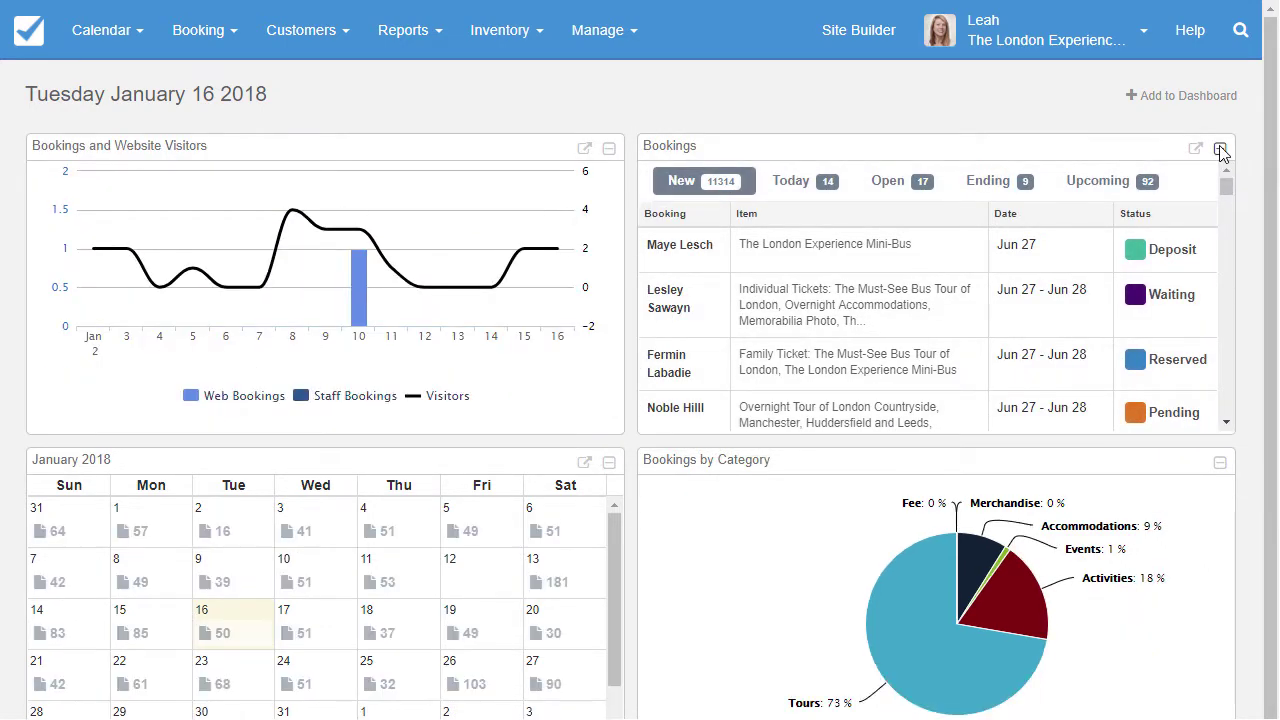
click(1173, 96)
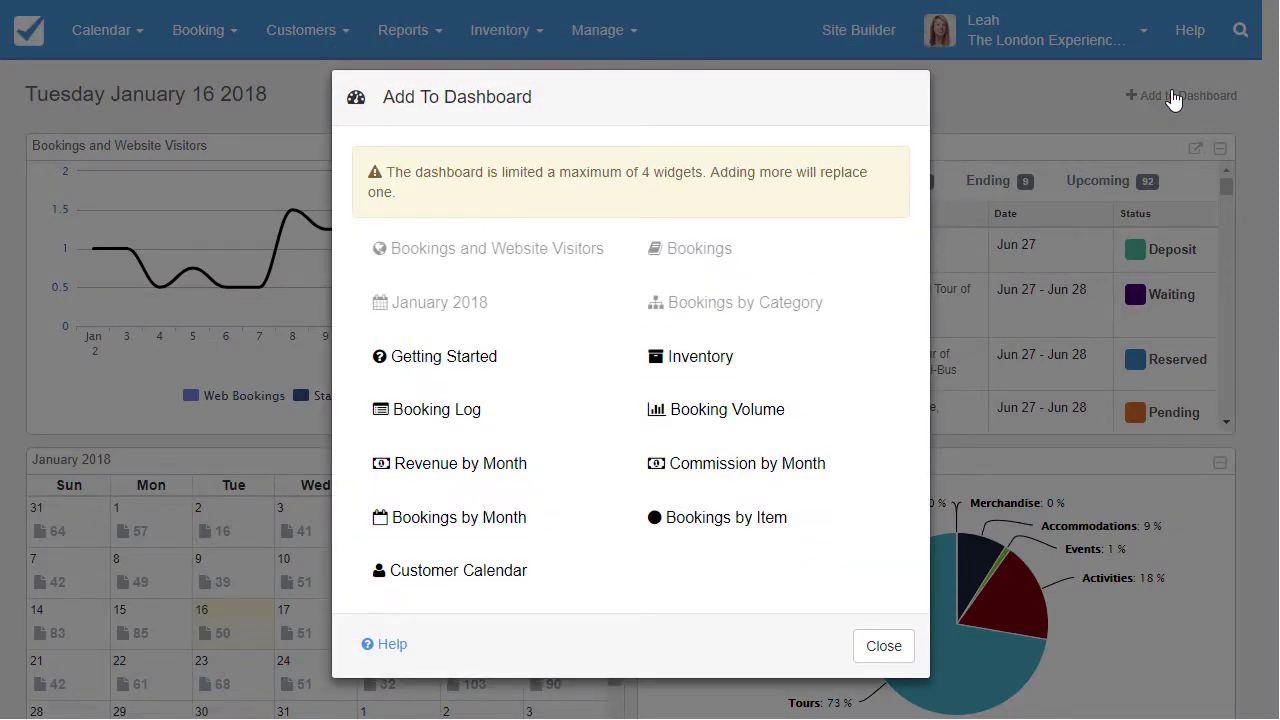
click(881, 648)
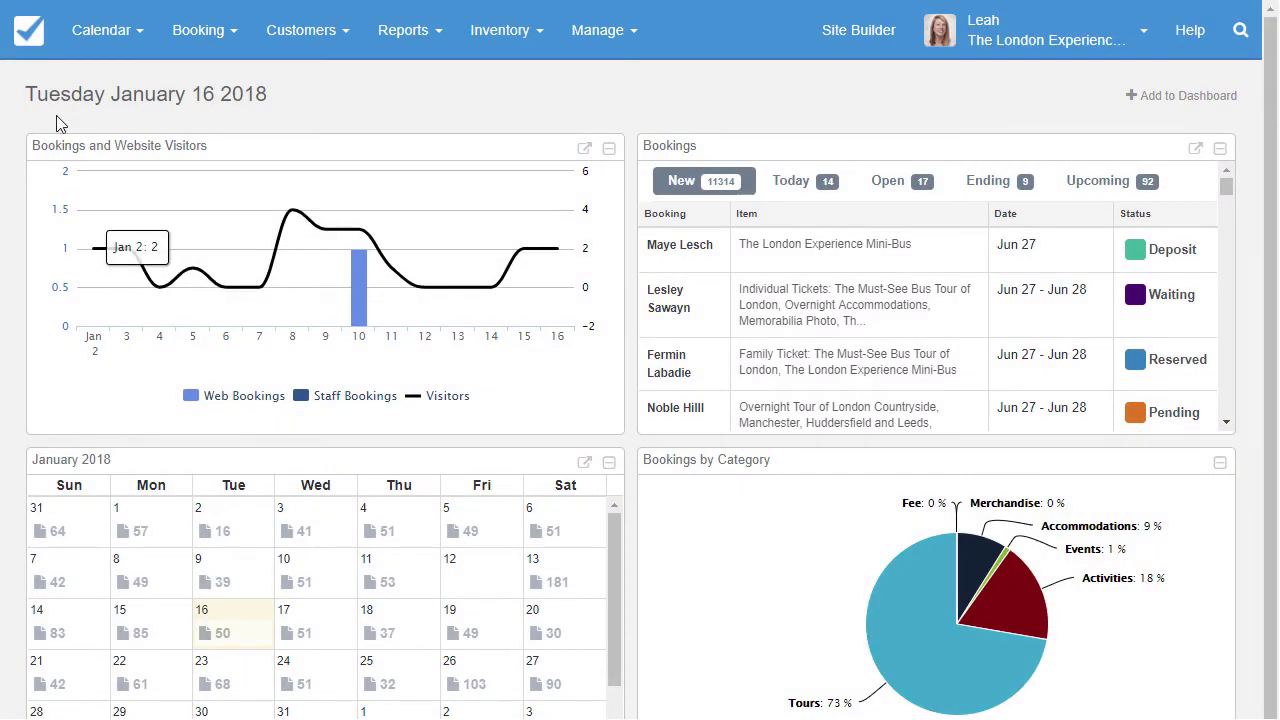
- View the customer calendar and switch to the inventory calendar
click(107, 33)
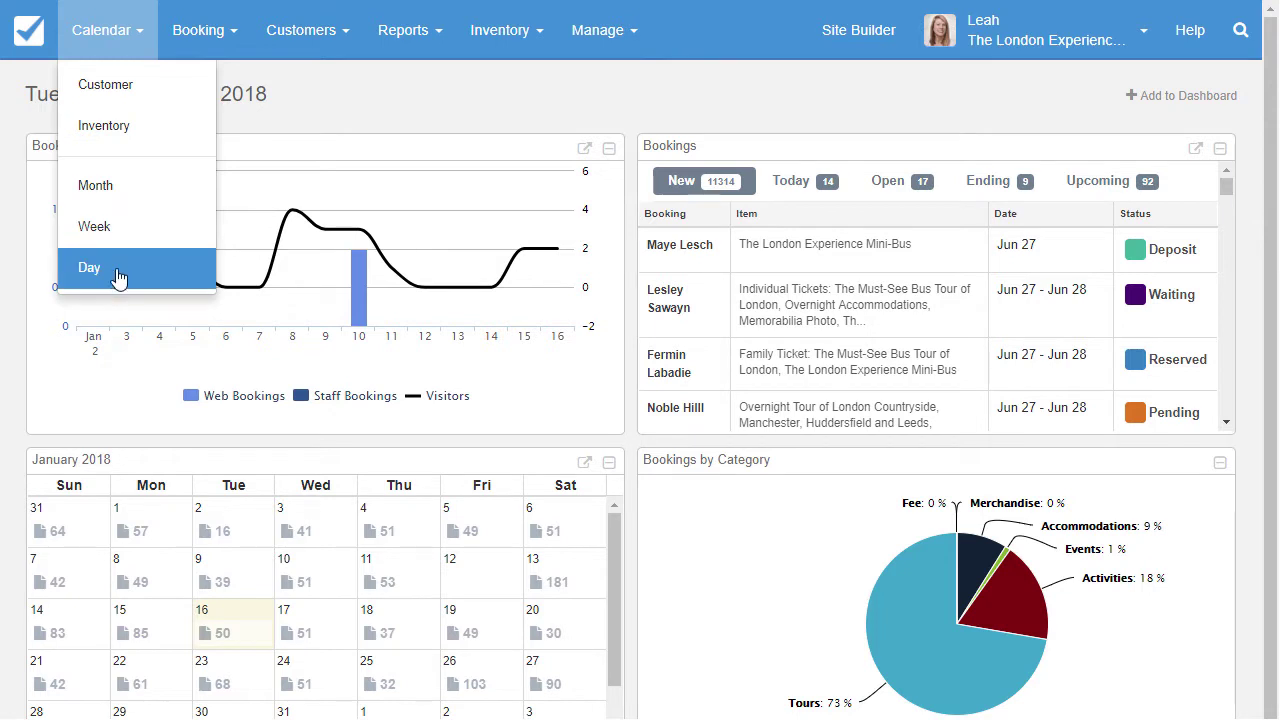
click(104, 86)
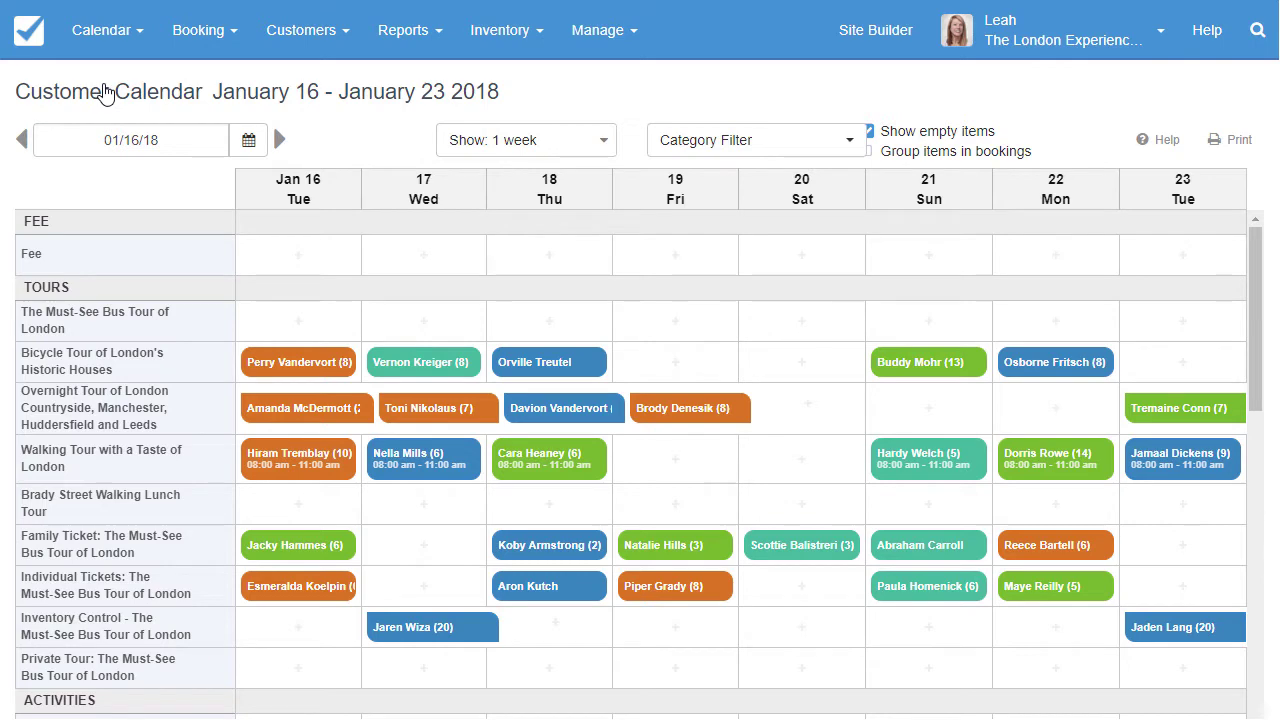
click(93, 32)
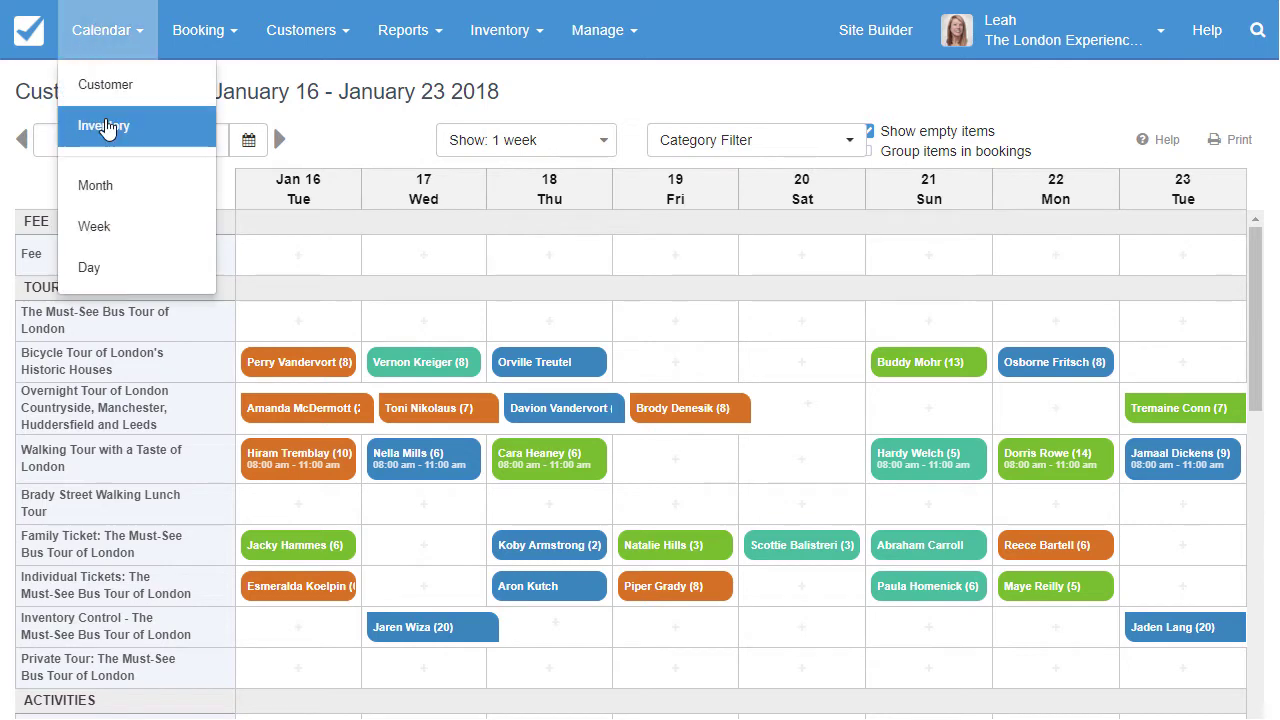
click(103, 125)
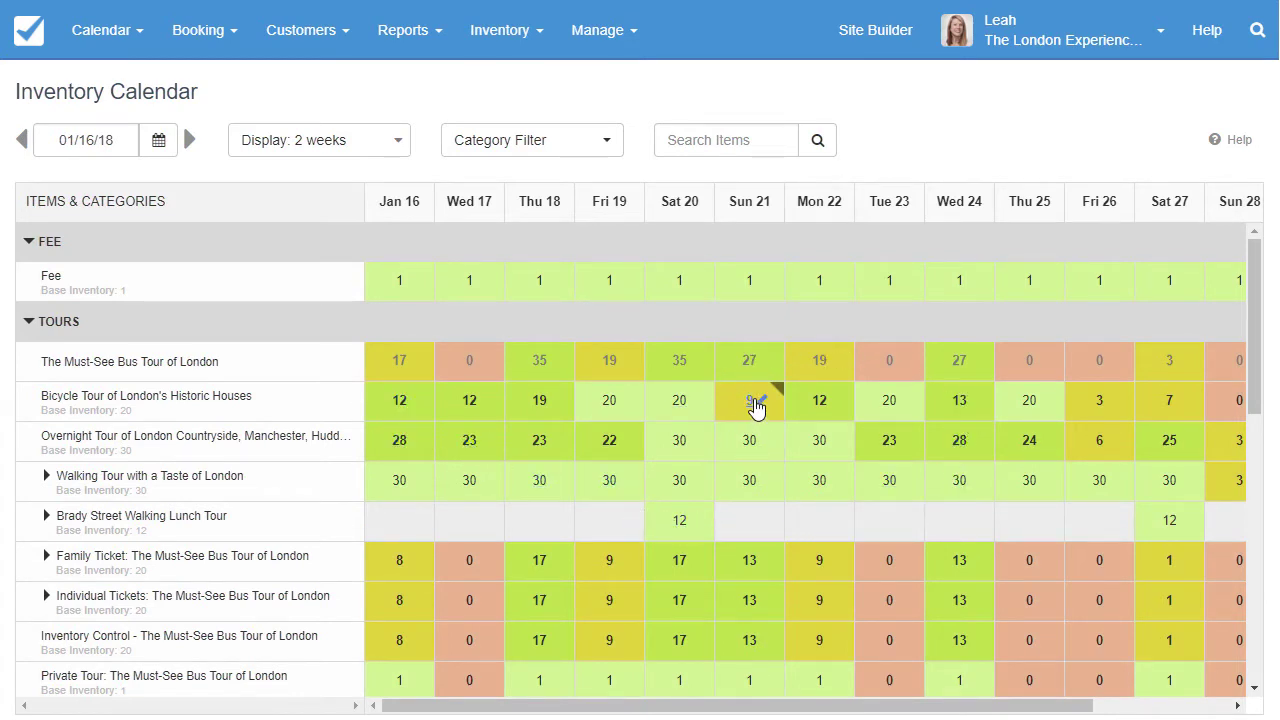
- Set the stock remaining for the Bicycle Tour of London's Historic Houses on January 21 2018 to 10 and save it
click(756, 406)
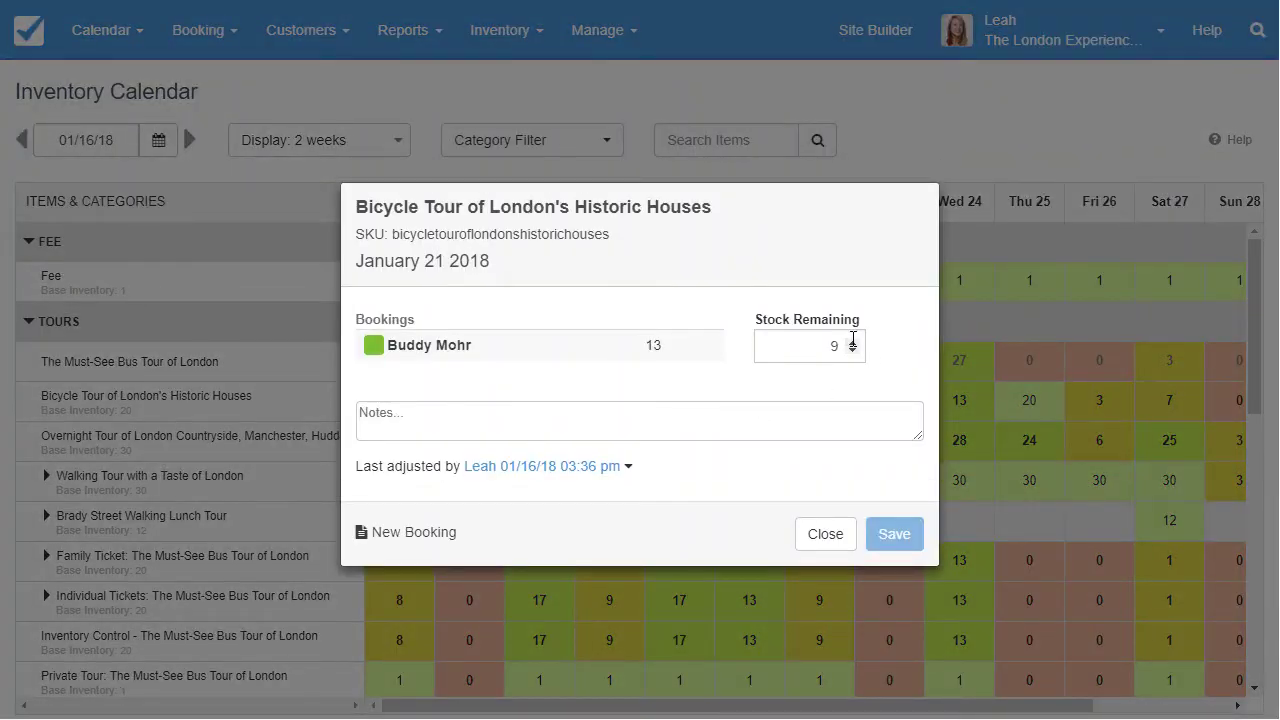
click(853, 340)
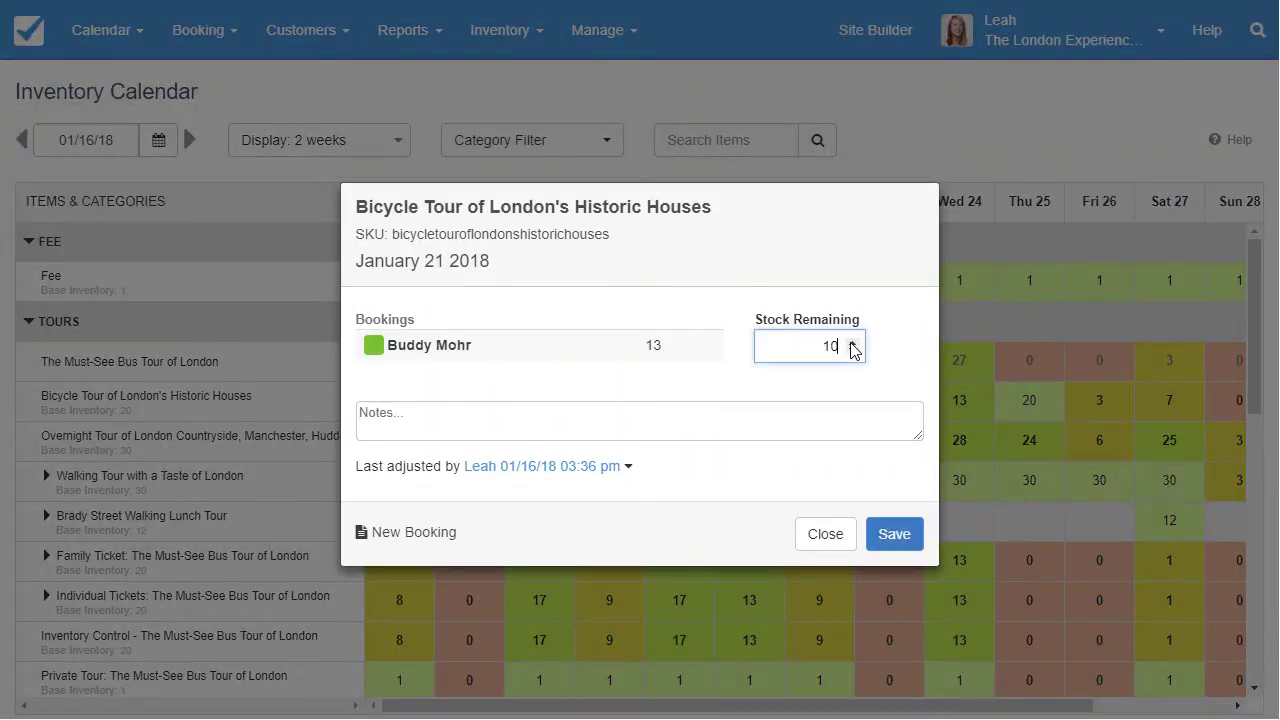
click(897, 530)
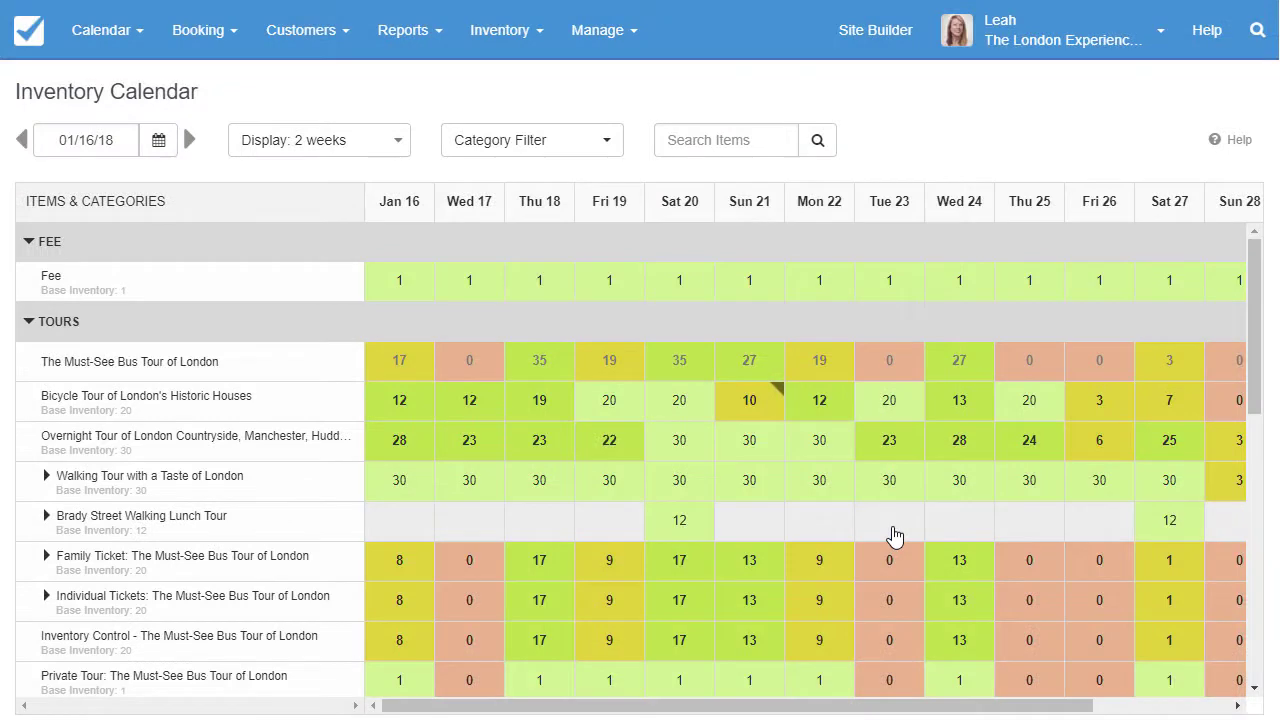
- Open the booking index and view which columns can be shown in it
click(208, 40)
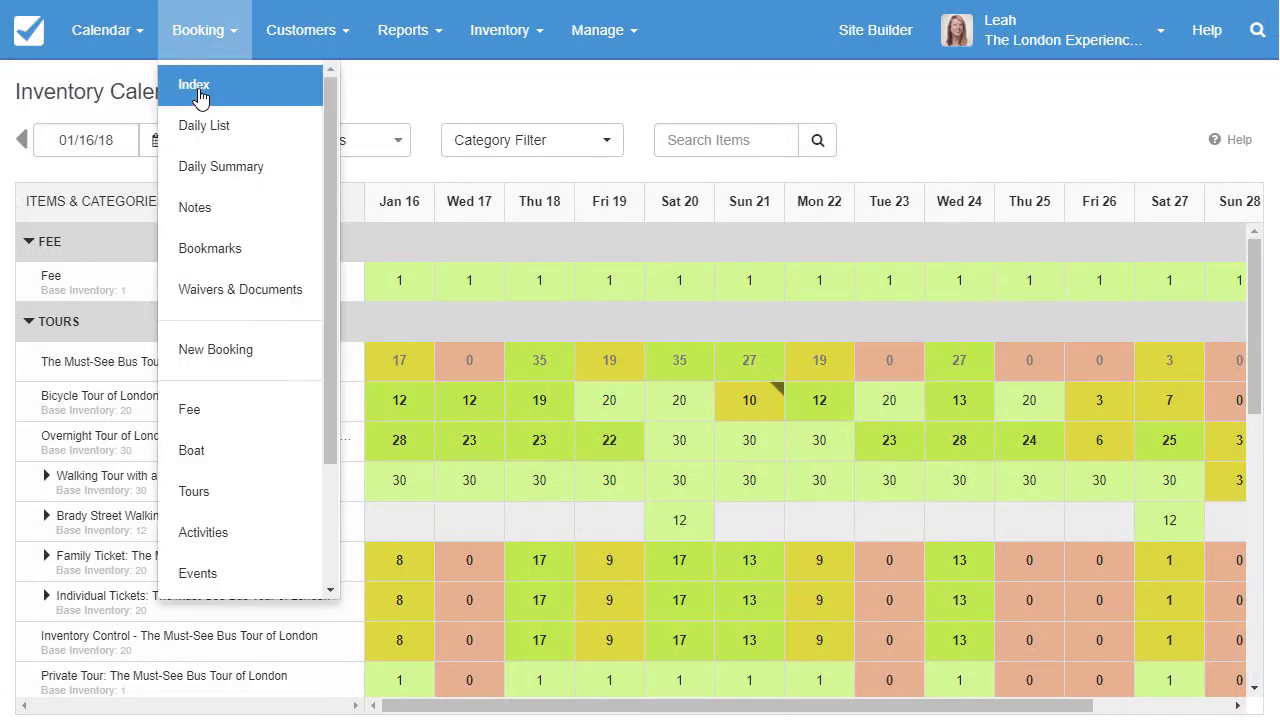
click(200, 98)
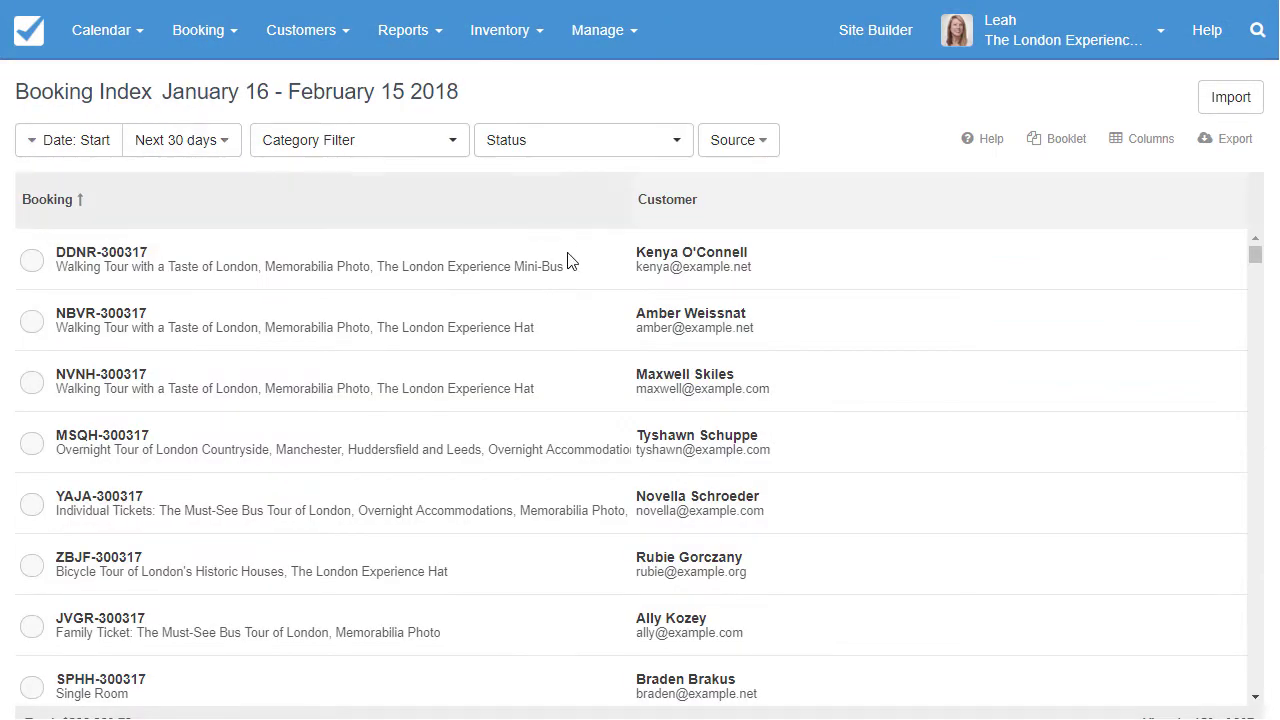
click(1149, 143)
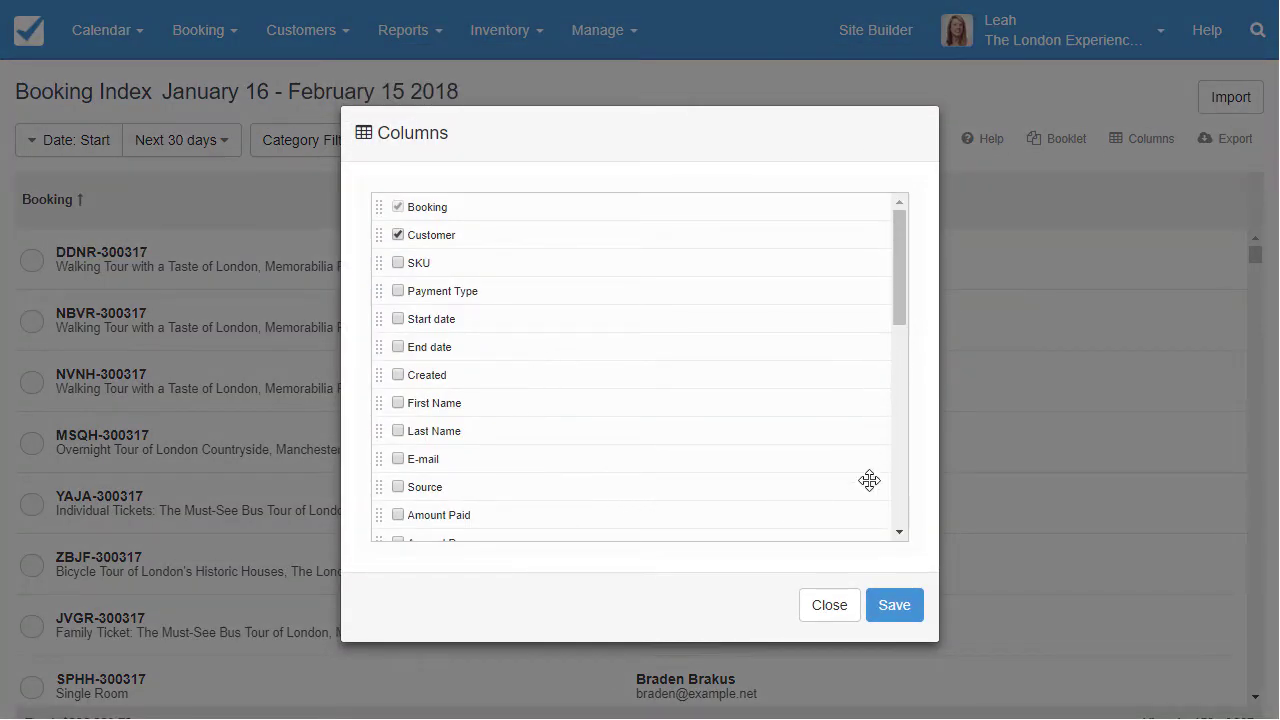
click(827, 612)
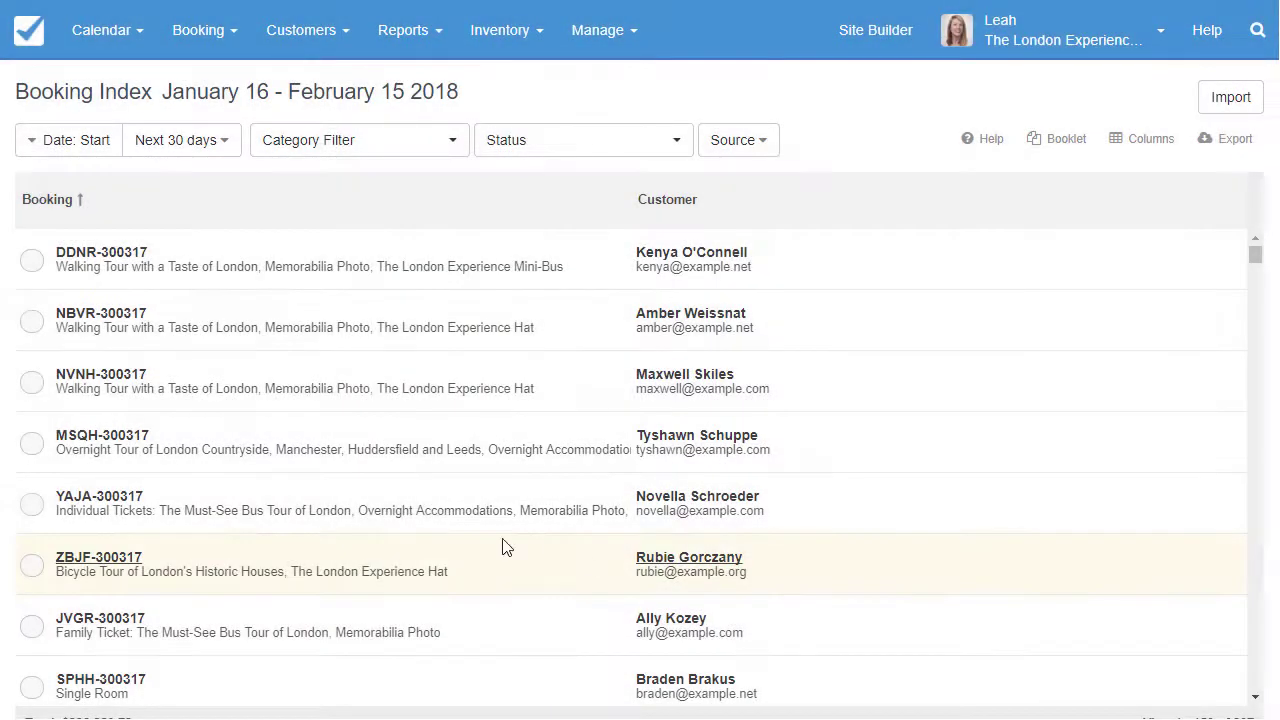
- View the date filter choices of the booking index and the available formats for exporting its bookings
click(90, 141)
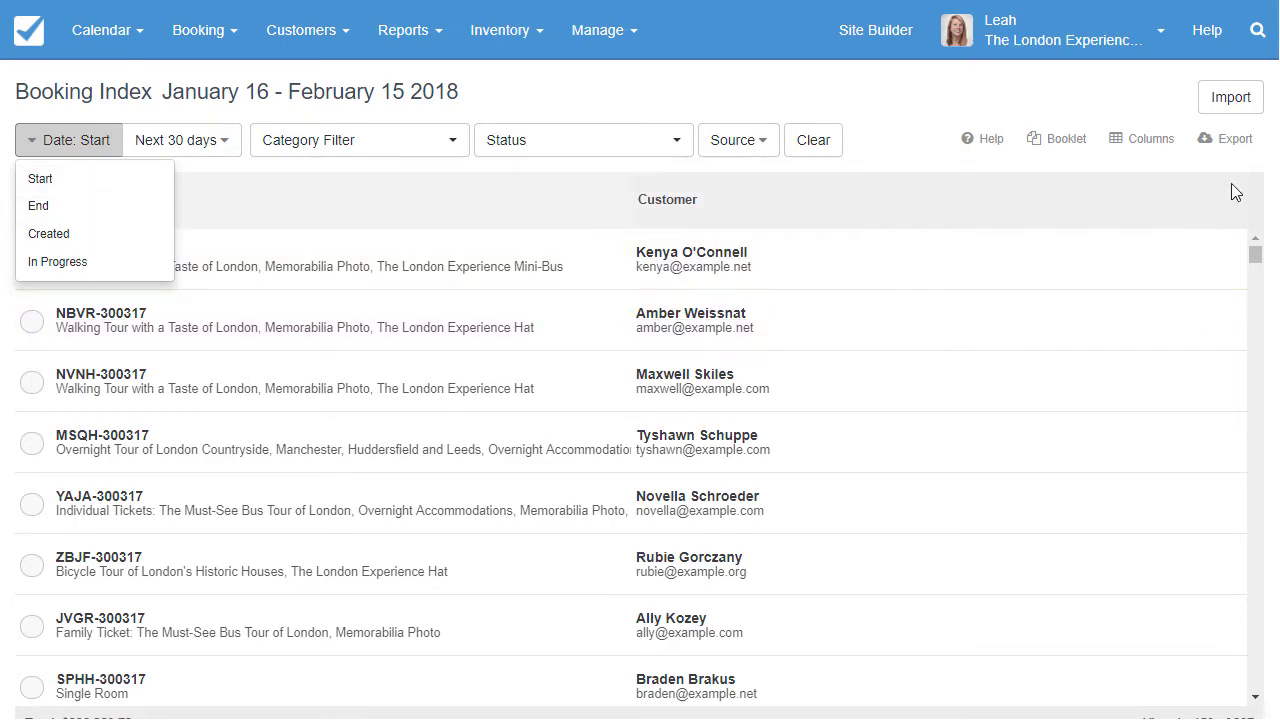
click(1233, 138)
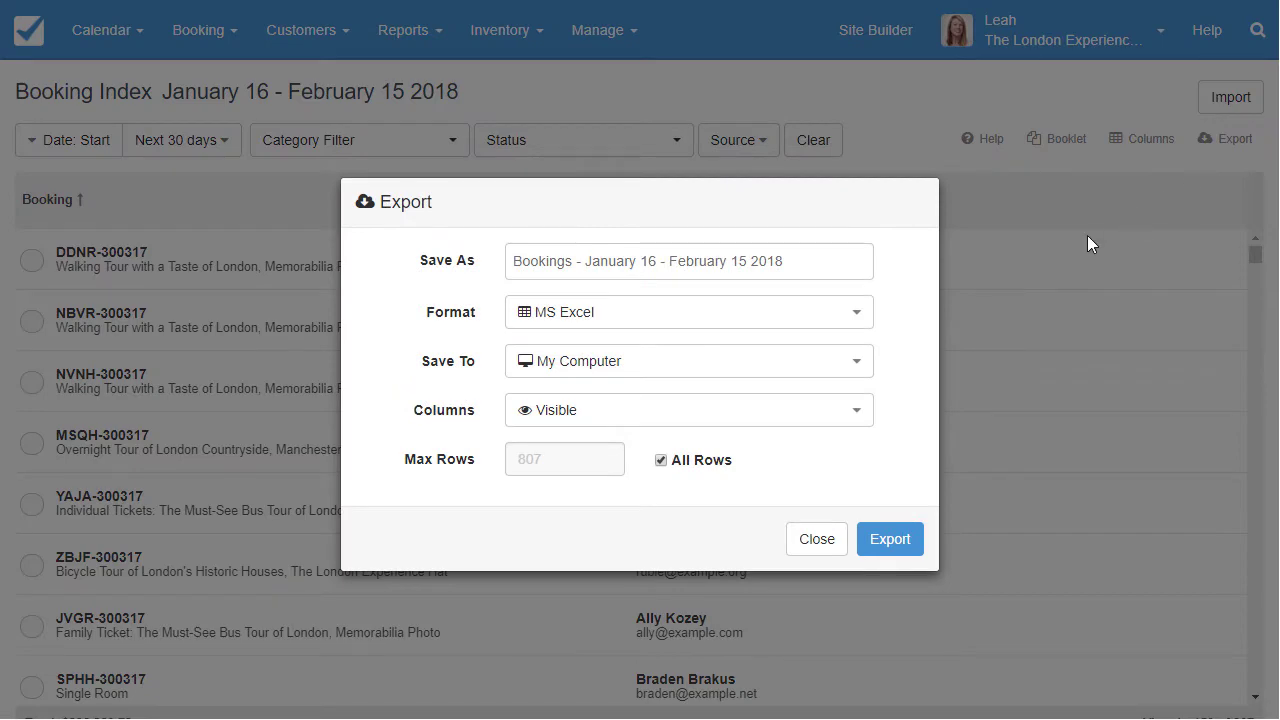
click(580, 318)
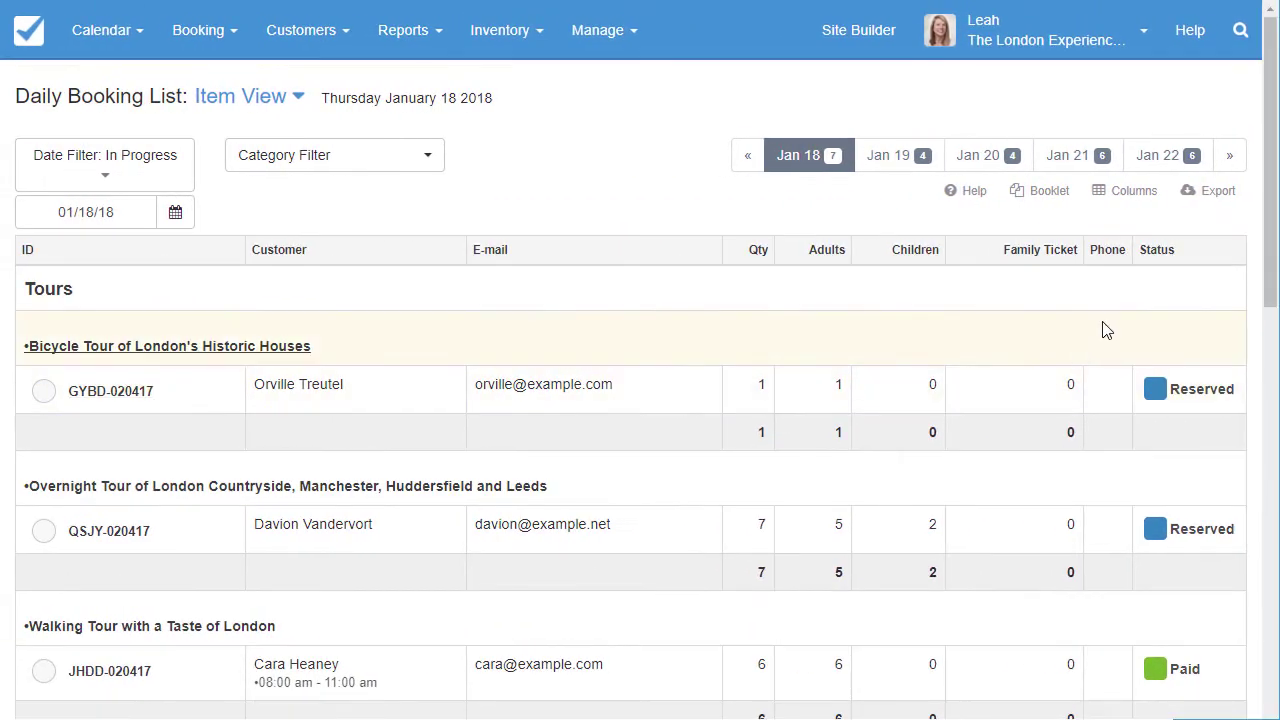
- Check the column options of the daily booking list and select the booking under Bicycle Tour of London's Historic Houses
click(1134, 192)
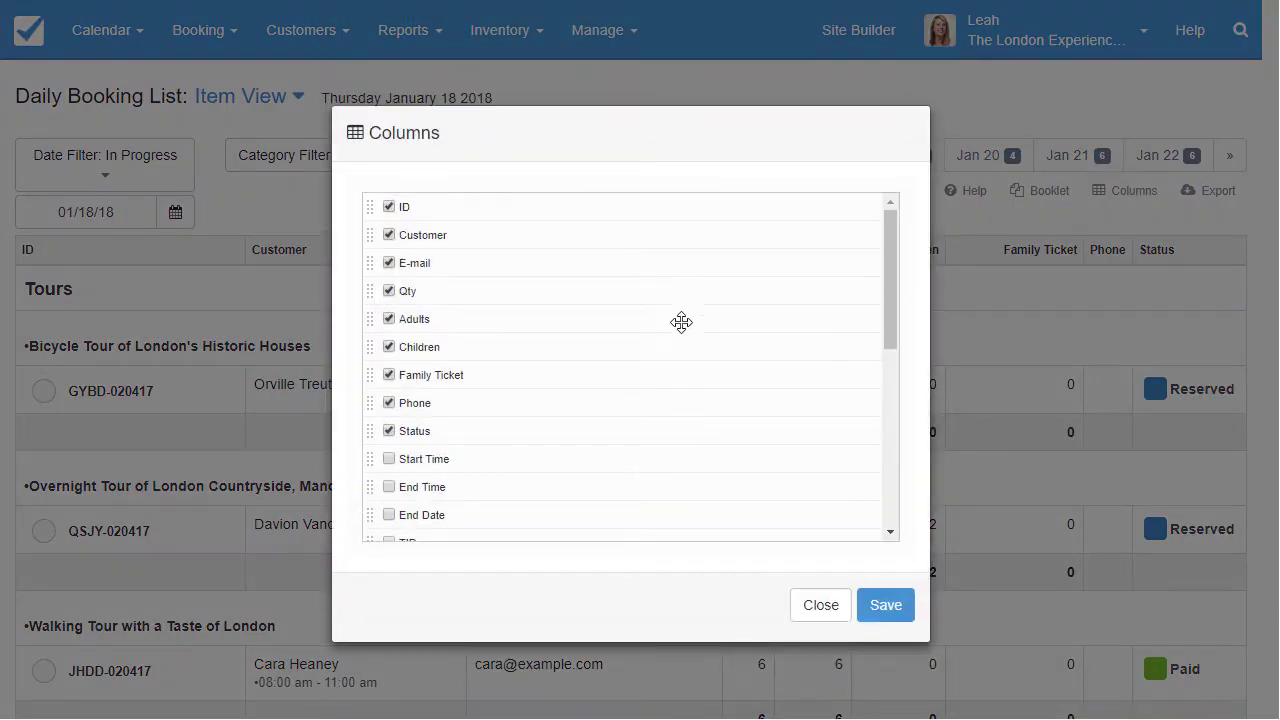
click(820, 605)
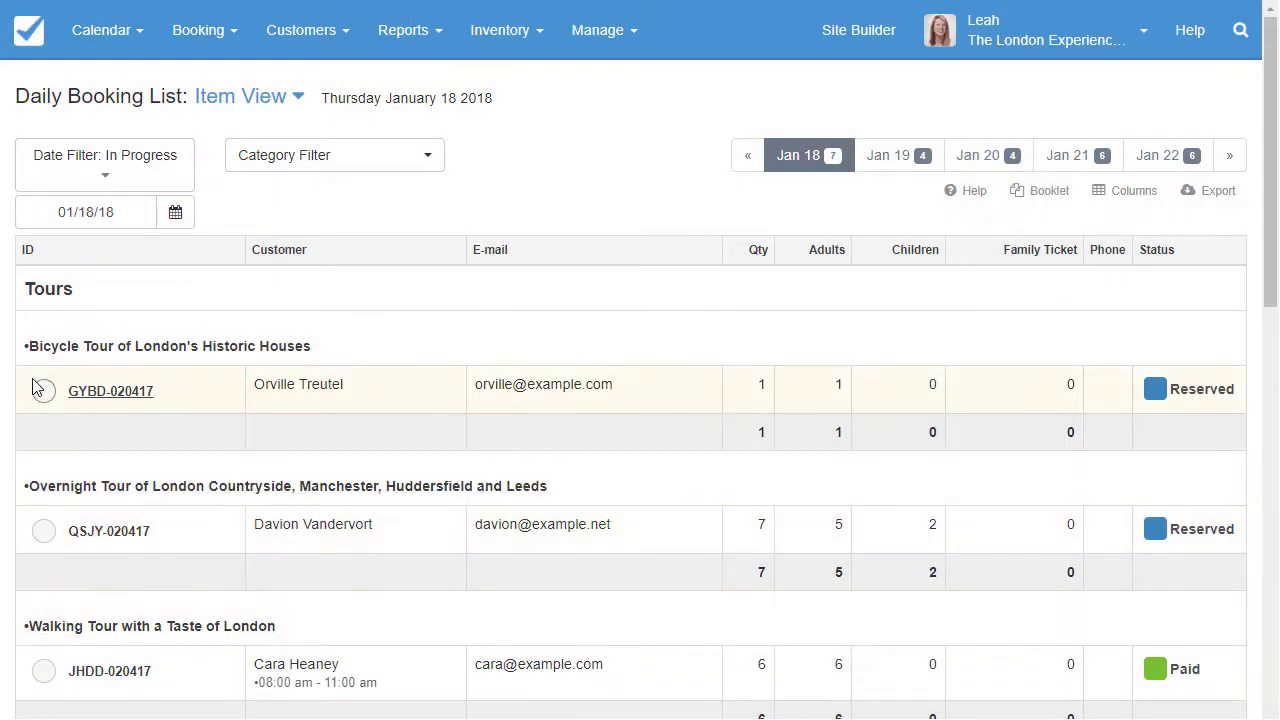
click(43, 391)
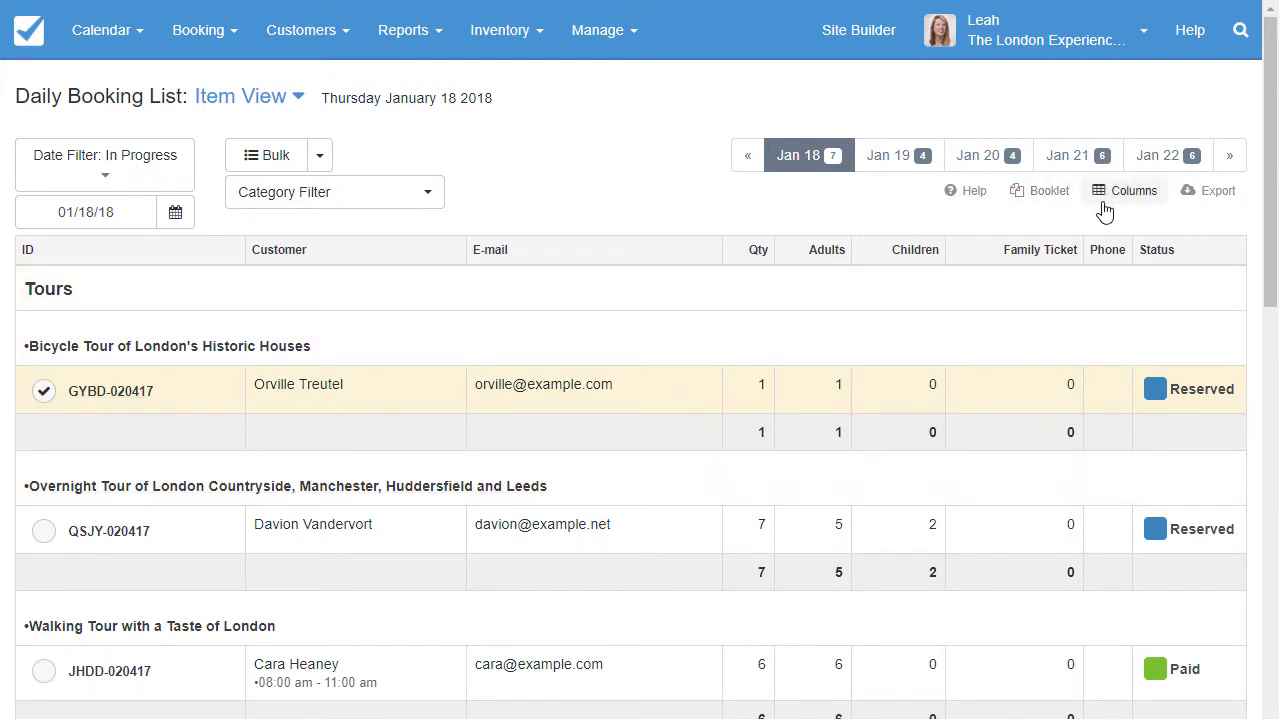
- Open the Overnight Tour of London Countryside booking from the January 18 list and add the note "Celebrating birthday!" to it
click(479, 528)
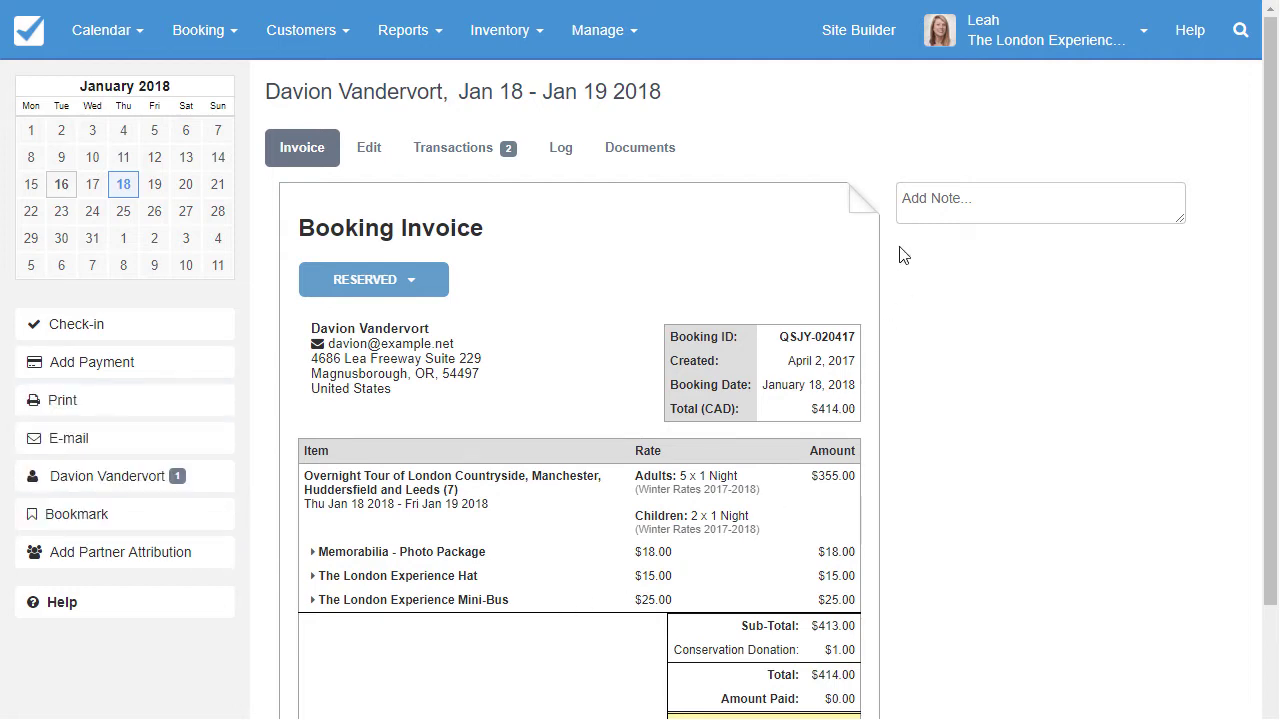
click(905, 205)
text(Celebra)
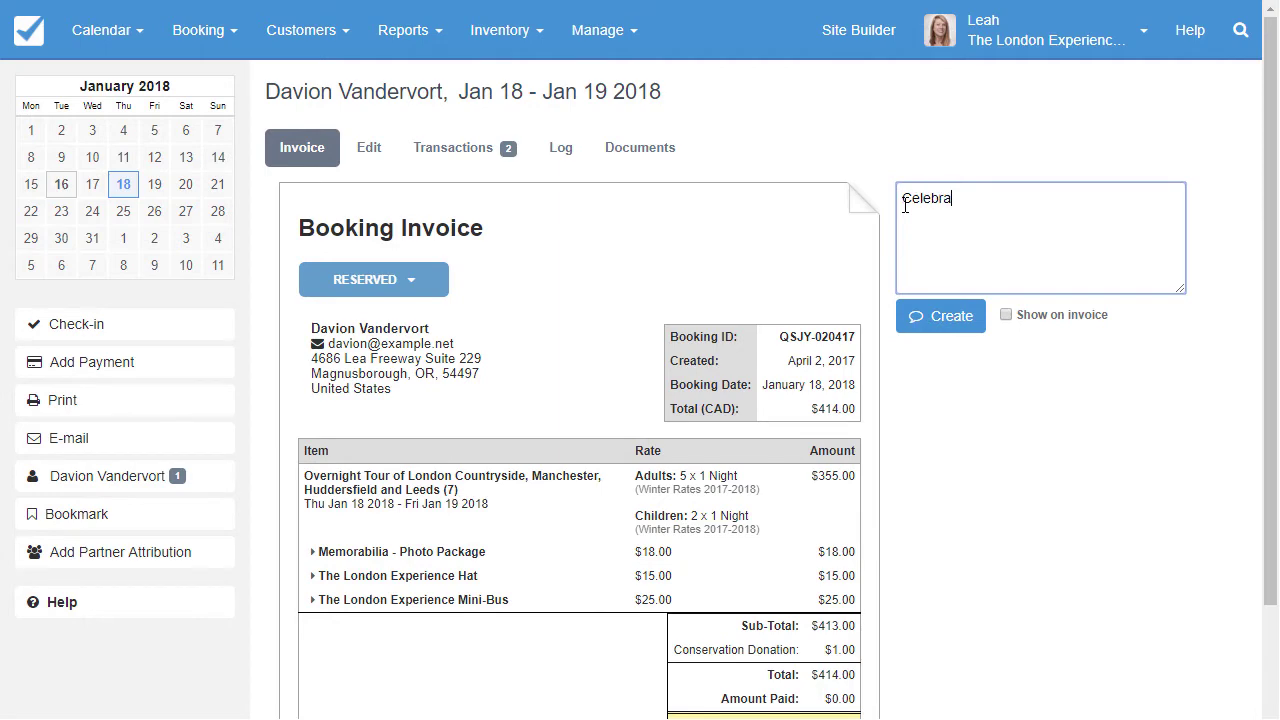
text(ting birthday!)
click(950, 316)
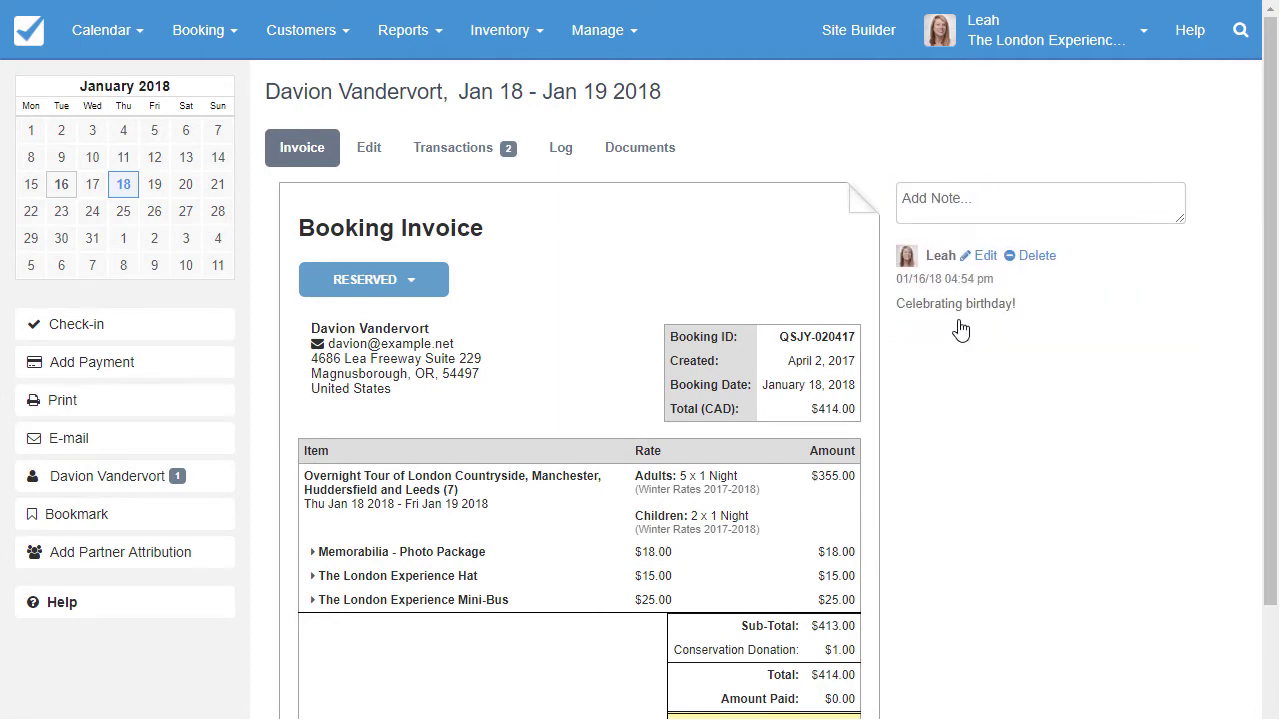
- Open the booking for editing, save its Overnight Tour item from the Change Item form, and review the customer details
click(369, 147)
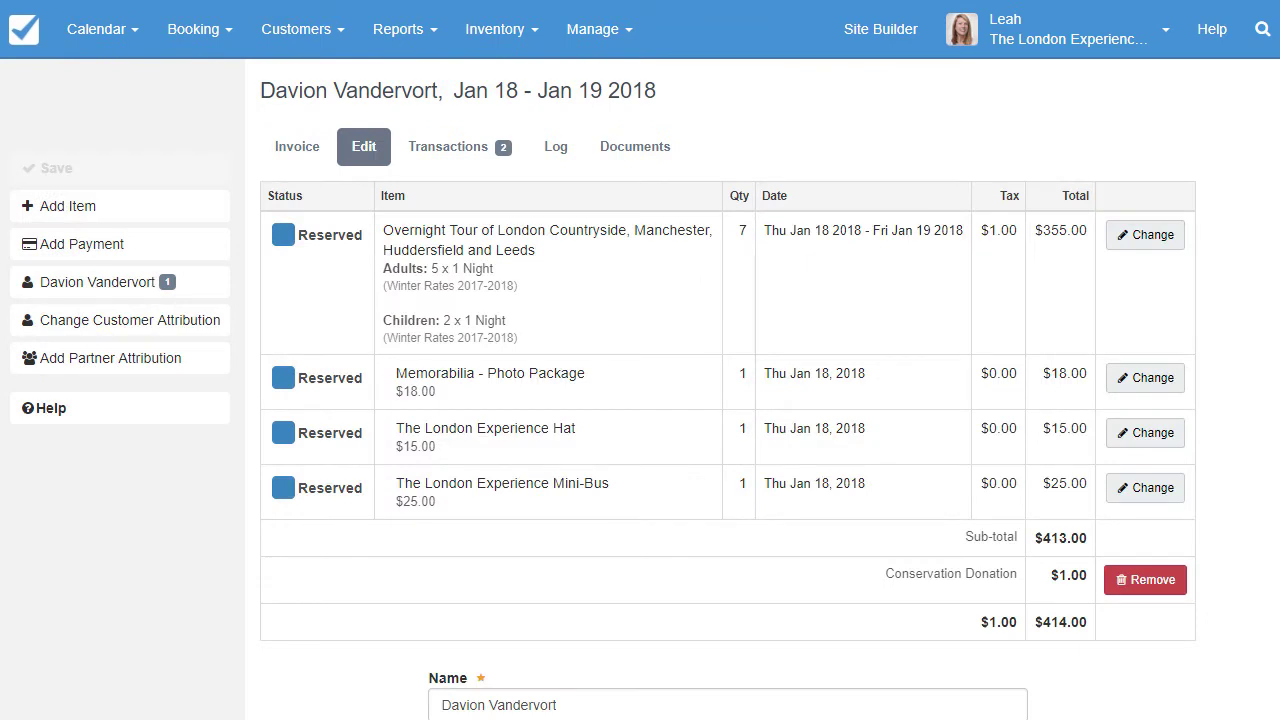
click(1145, 234)
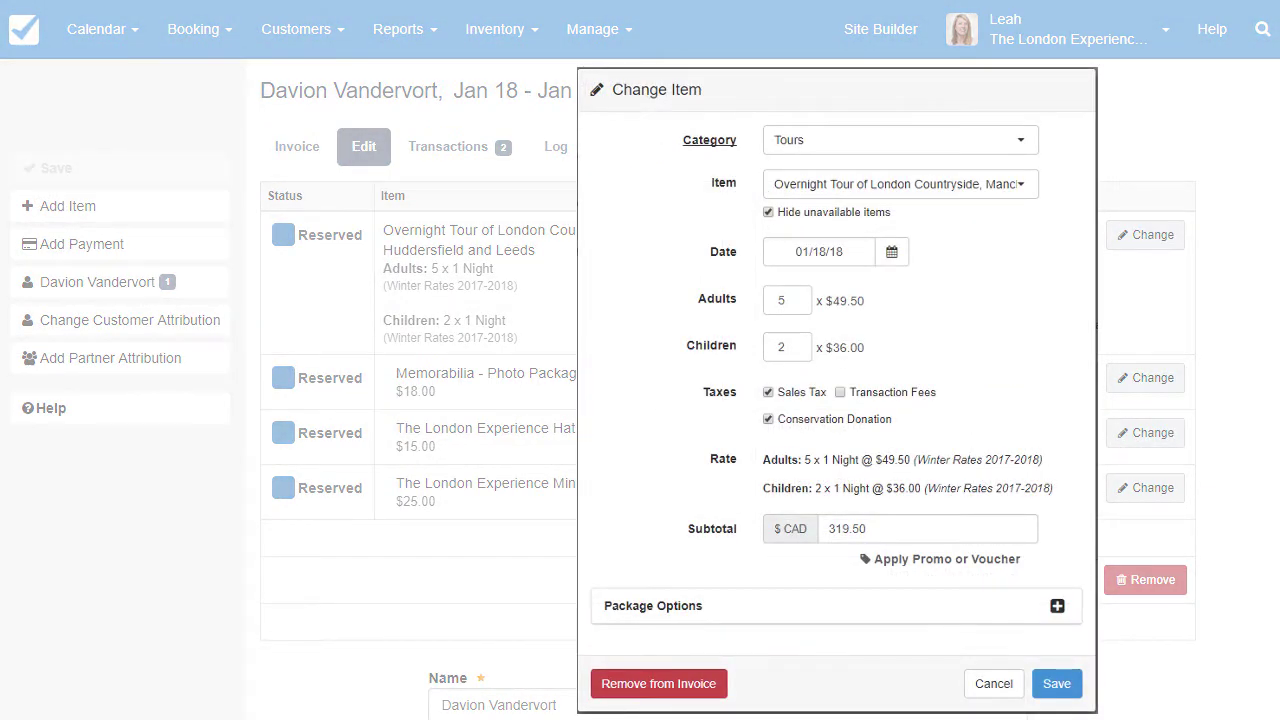
click(1056, 683)
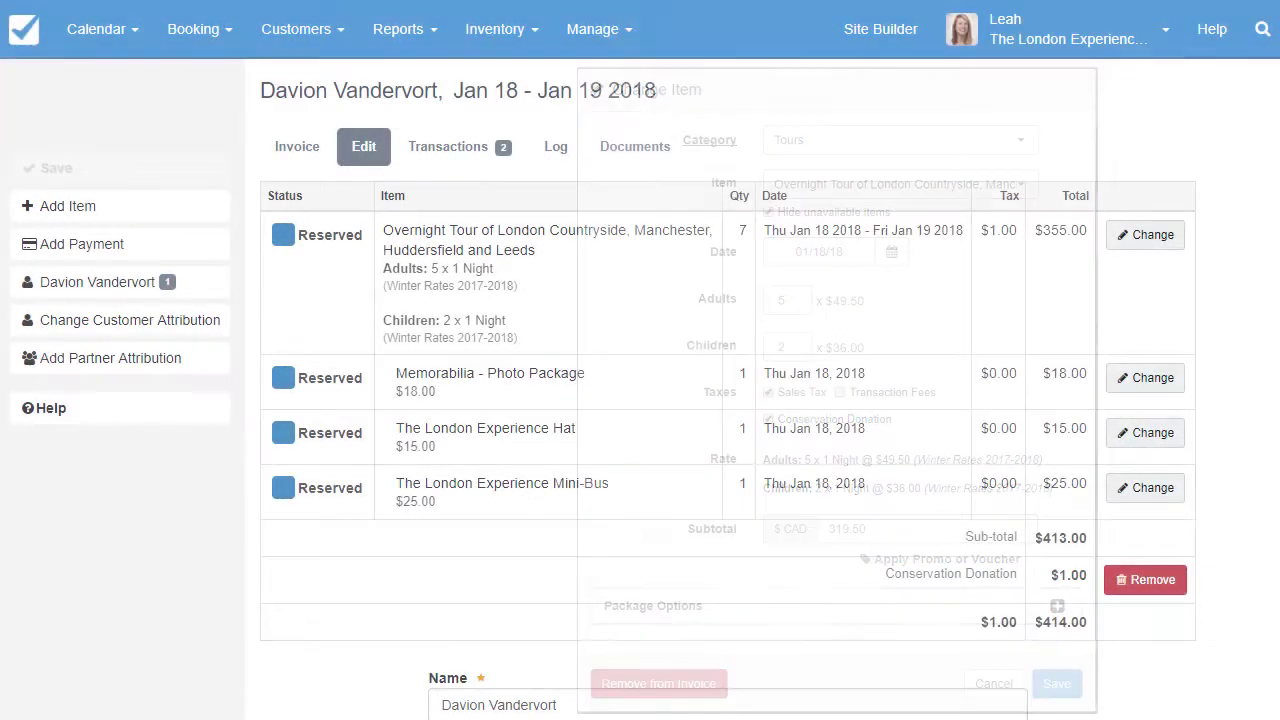
scroll(640, 400, down, 3)
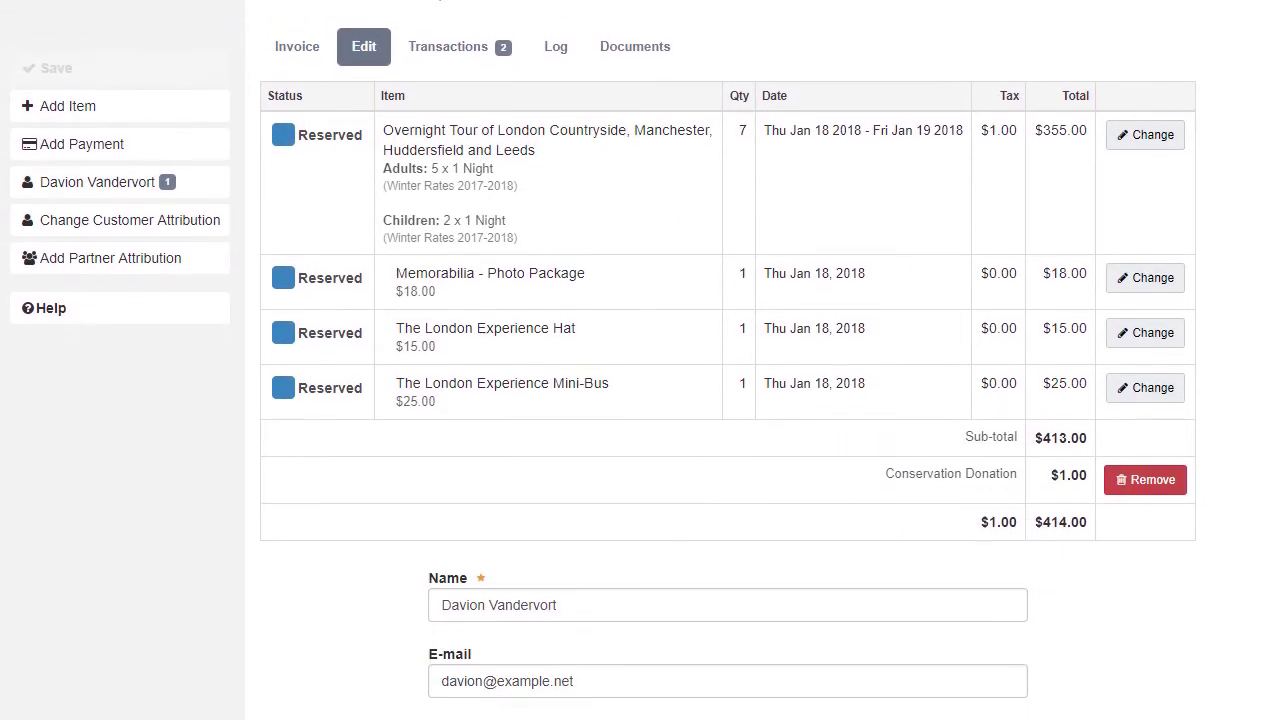
scroll(640, 400, down, 3)
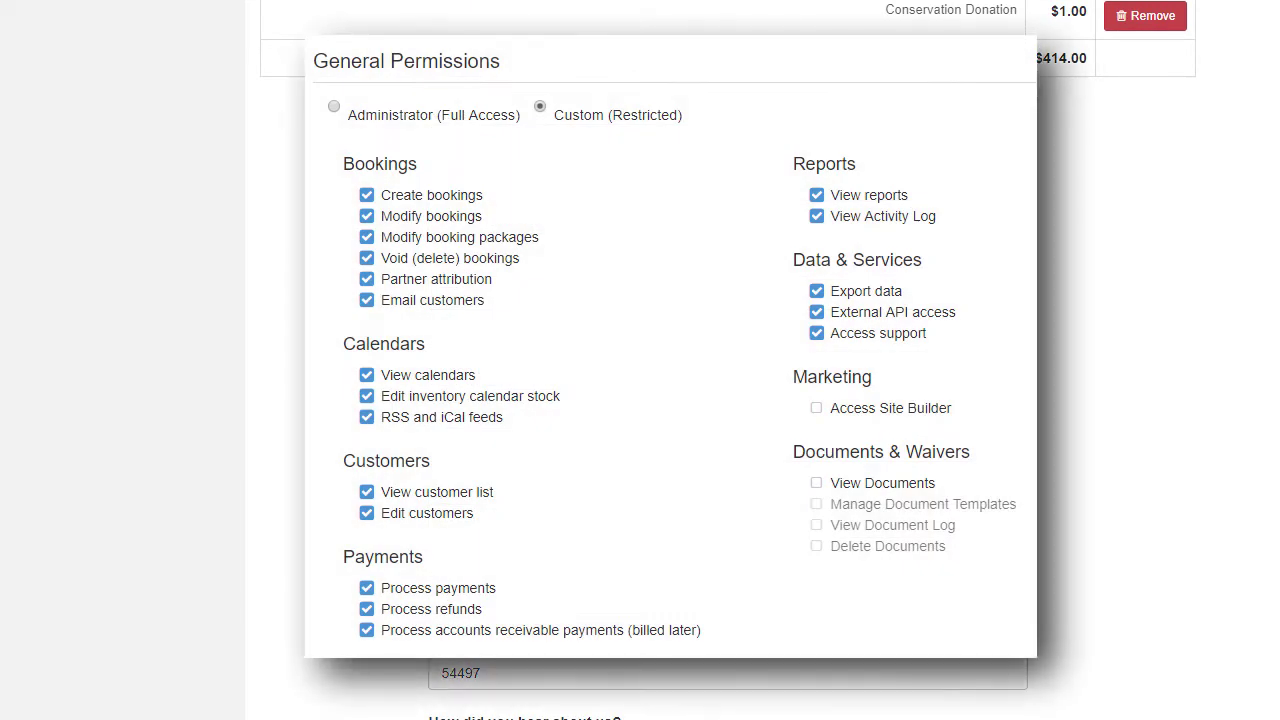
scroll(640, 400, up, 6)
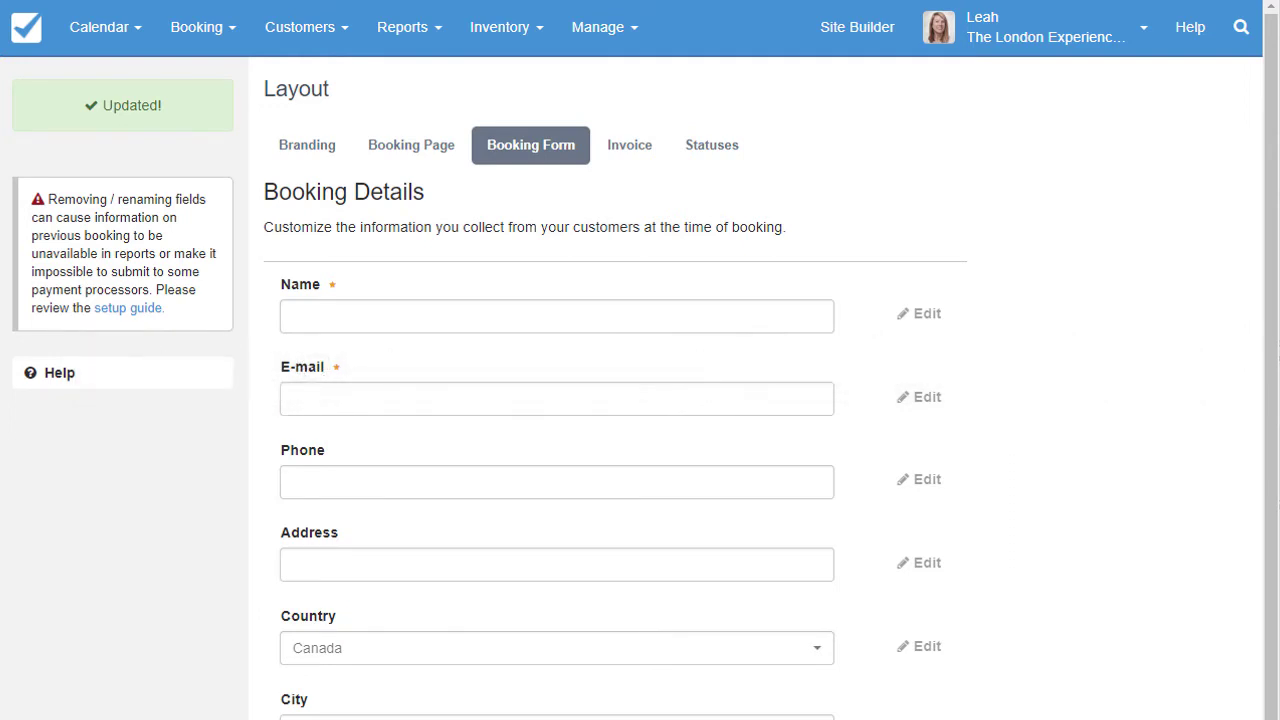
- Examine the customer information fields in the booking form layout
scroll(640, 400, down, 2)
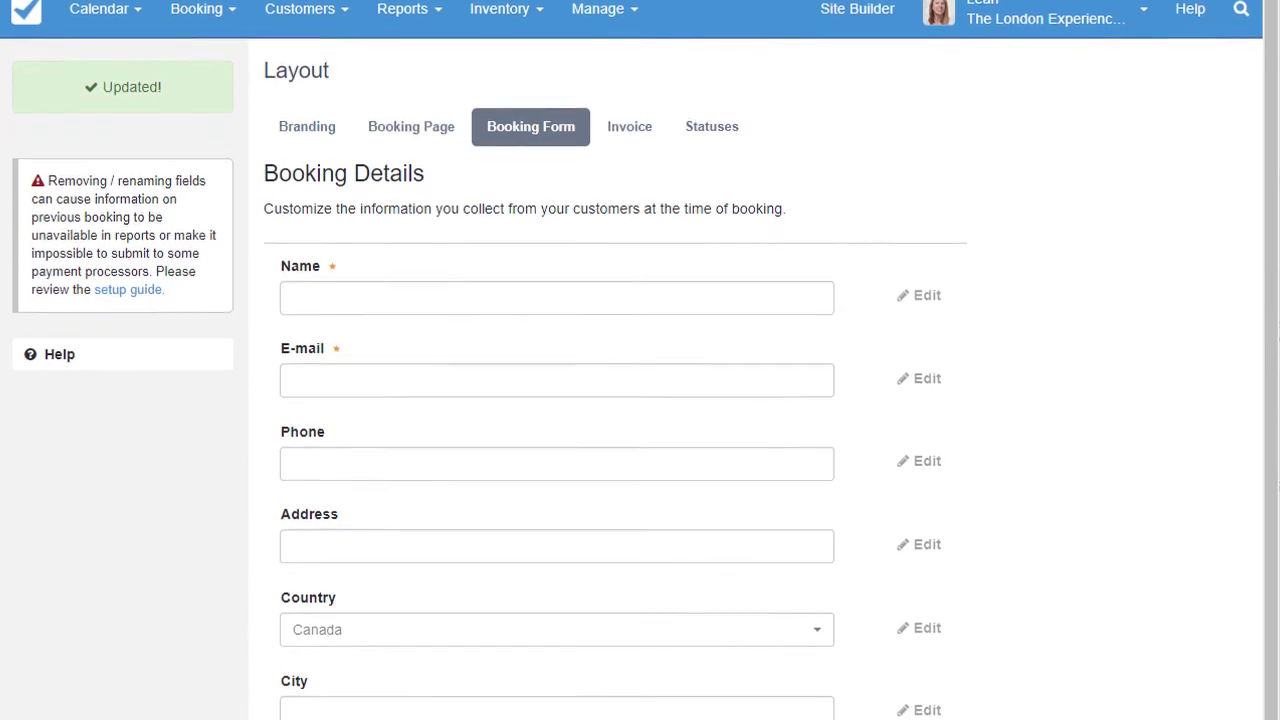
scroll(640, 400, down, 3)
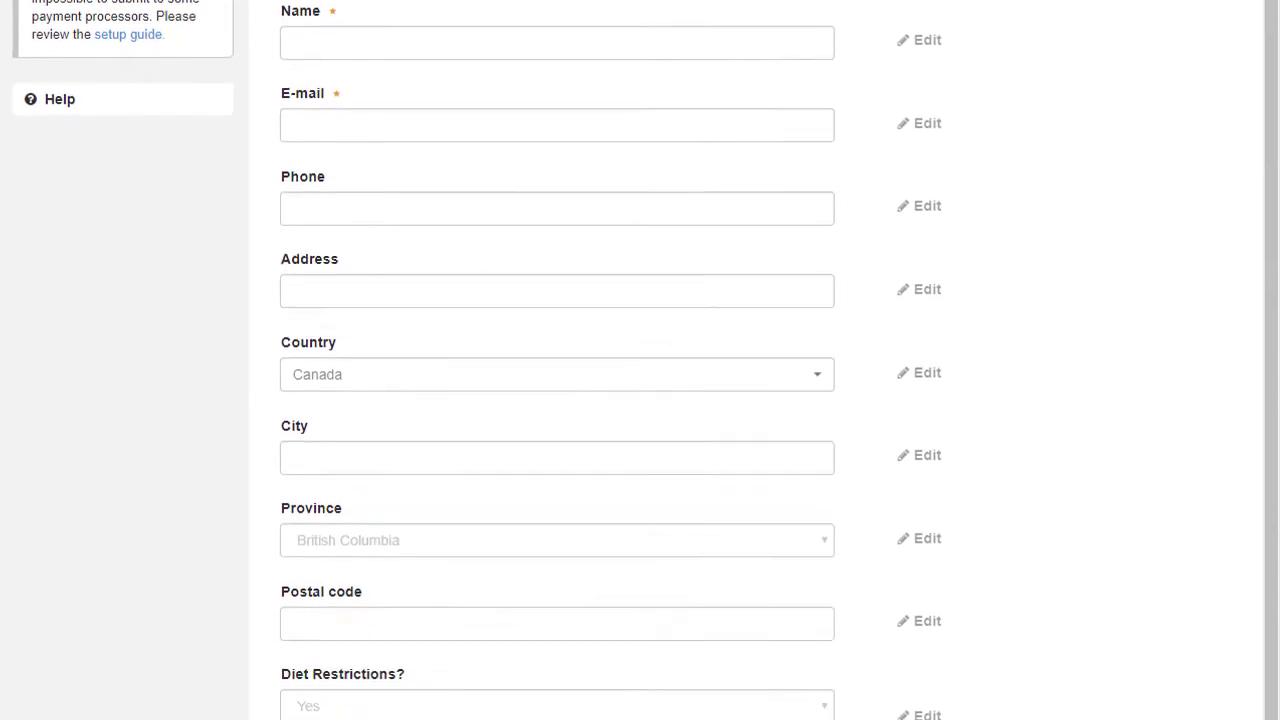
scroll(640, 400, down, 1)
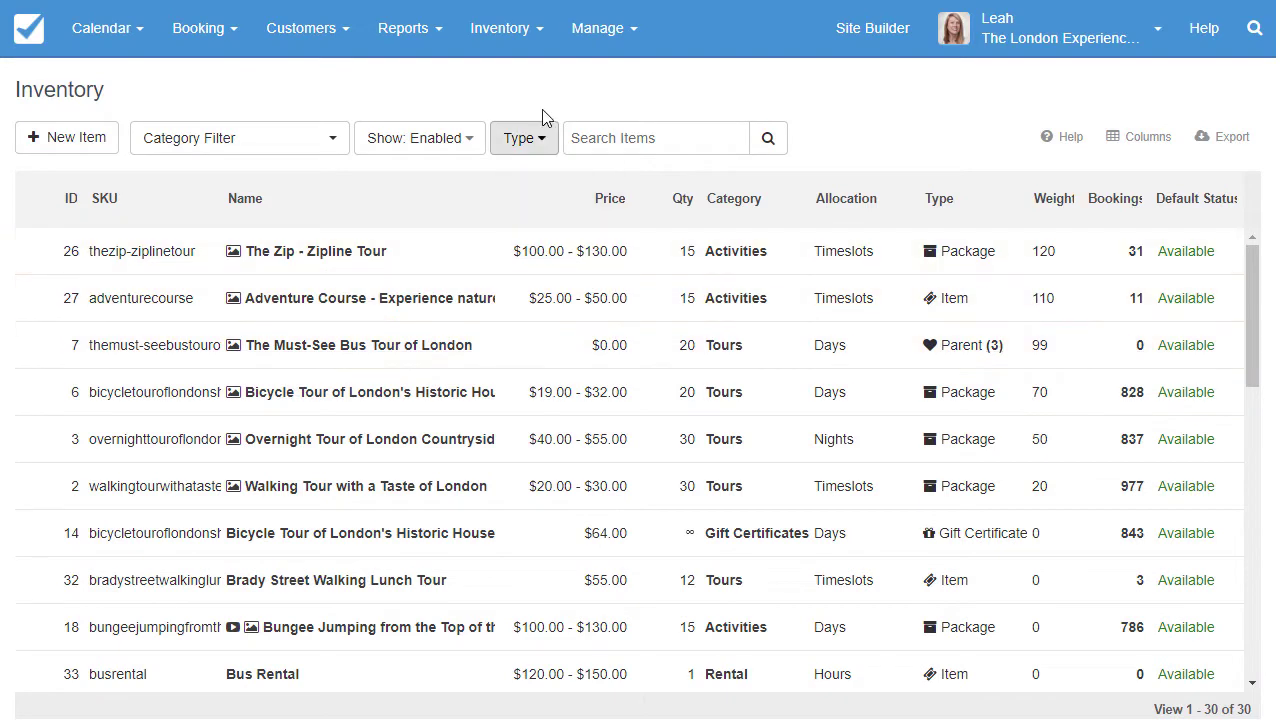
- Start a new inventory item and set its category to Tours
click(543, 28)
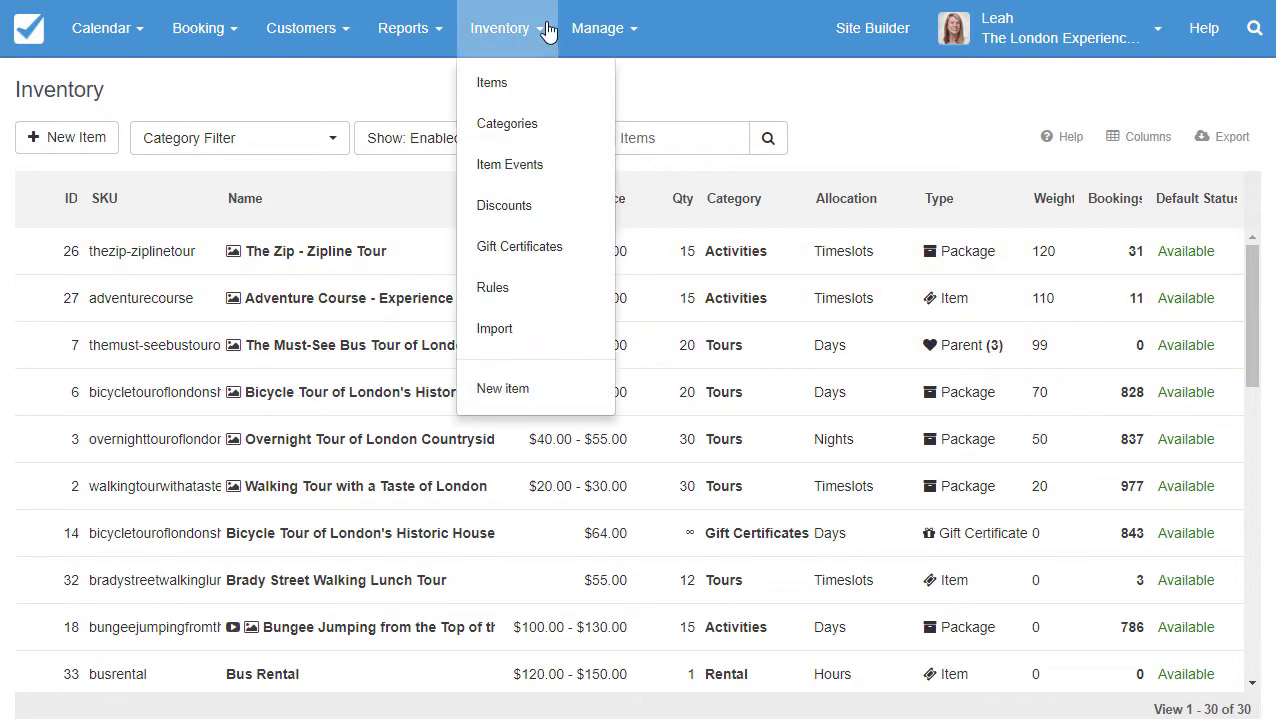
click(529, 395)
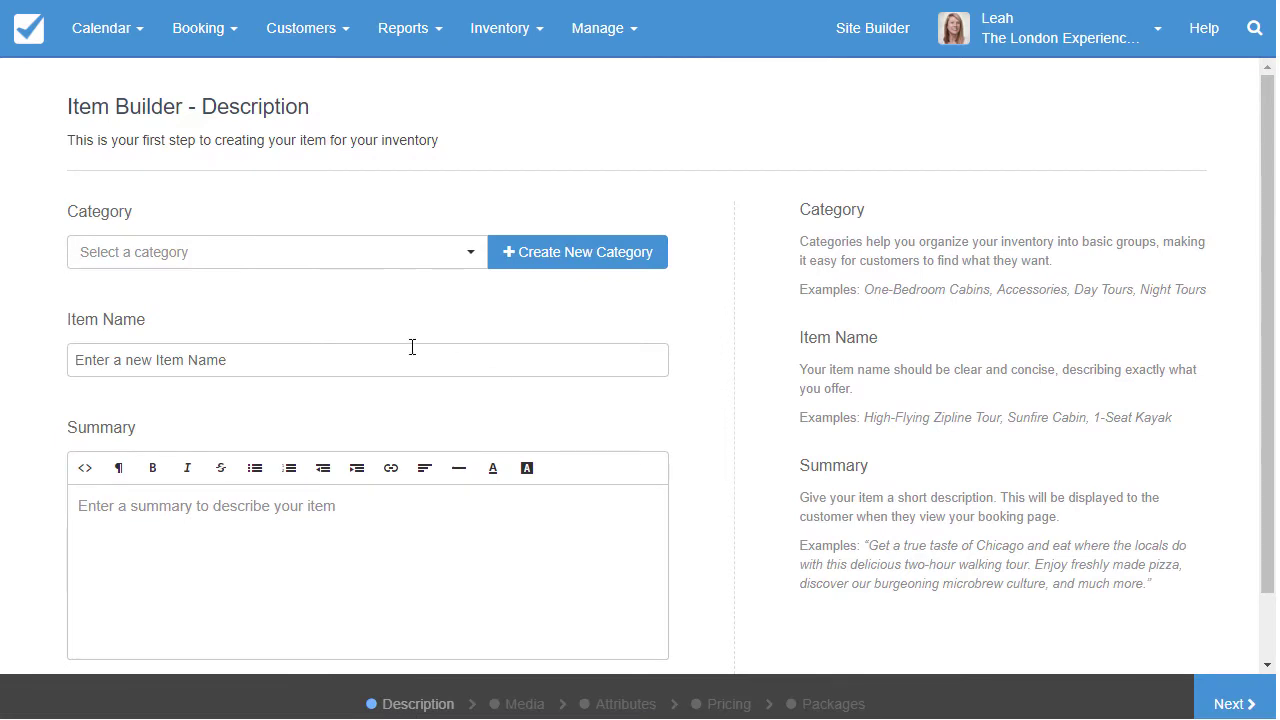
click(329, 262)
click(258, 364)
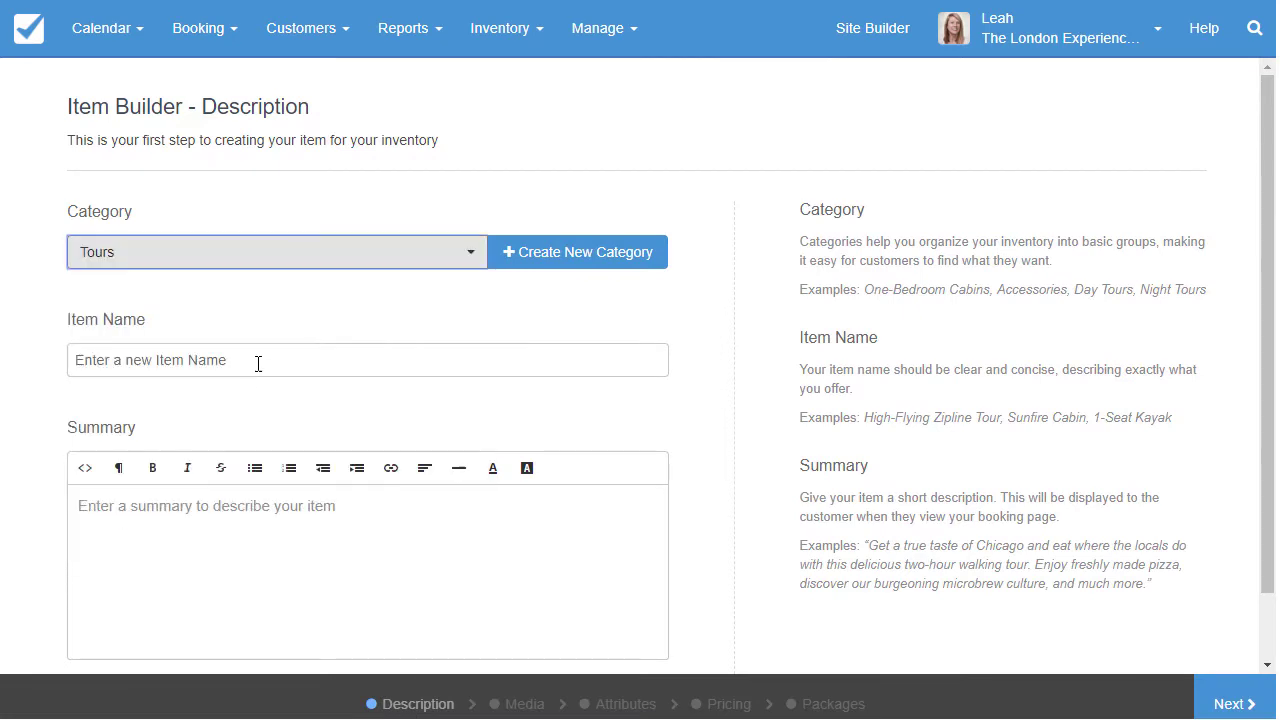
- Name the item "New Walking Tour", add the summary "Enjoy this brand new walking tour with us!", and continue to the media settings
click(246, 361)
text(New Wa)
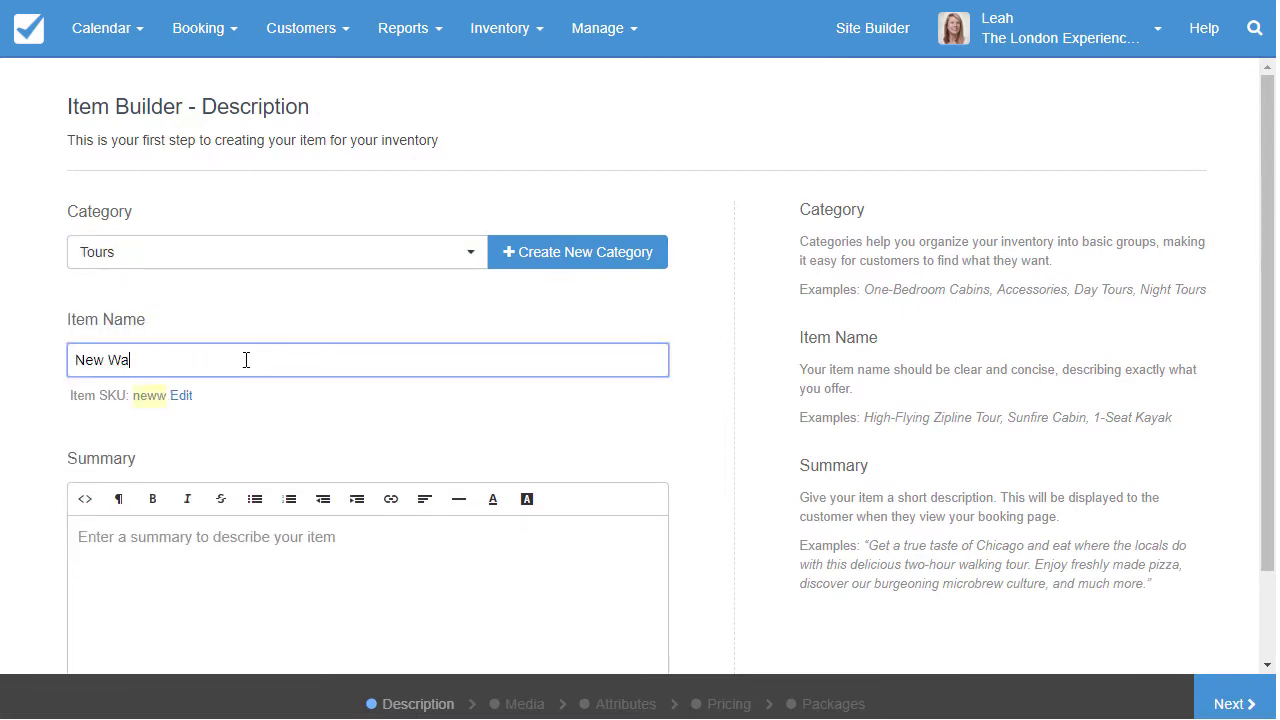
text(lking Tour)
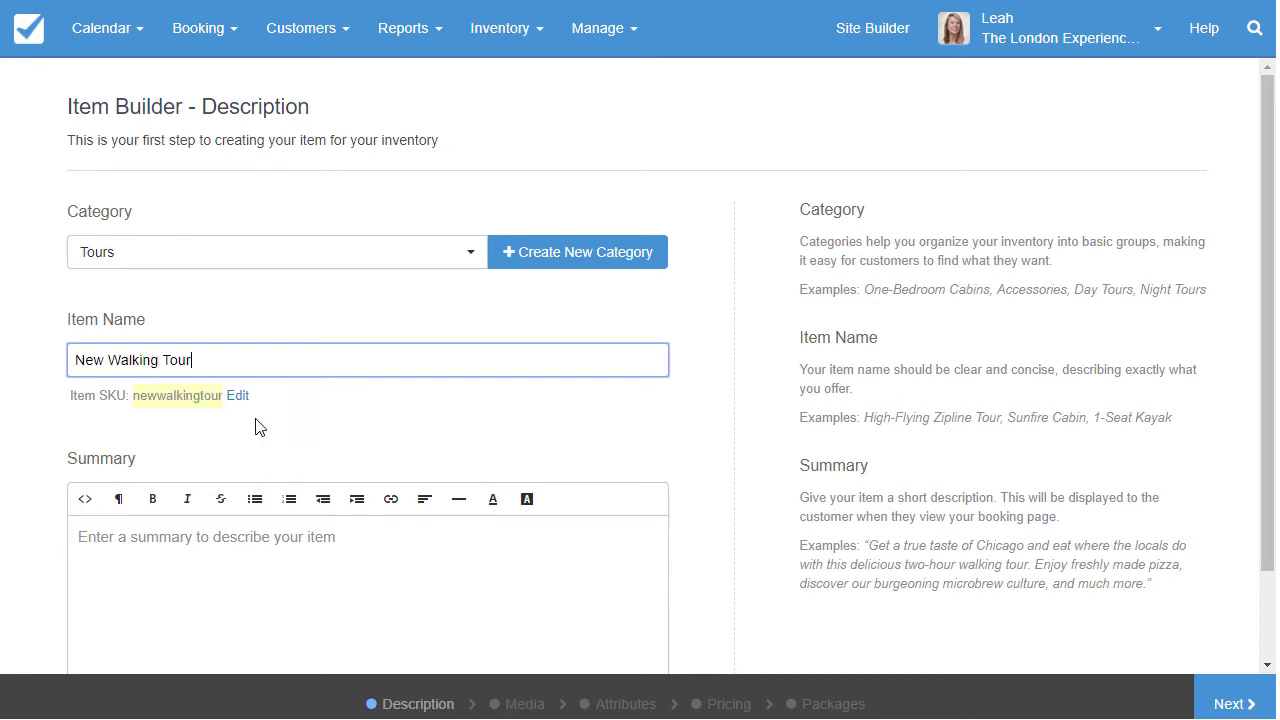
click(158, 552)
text(Enjoy this brand new )
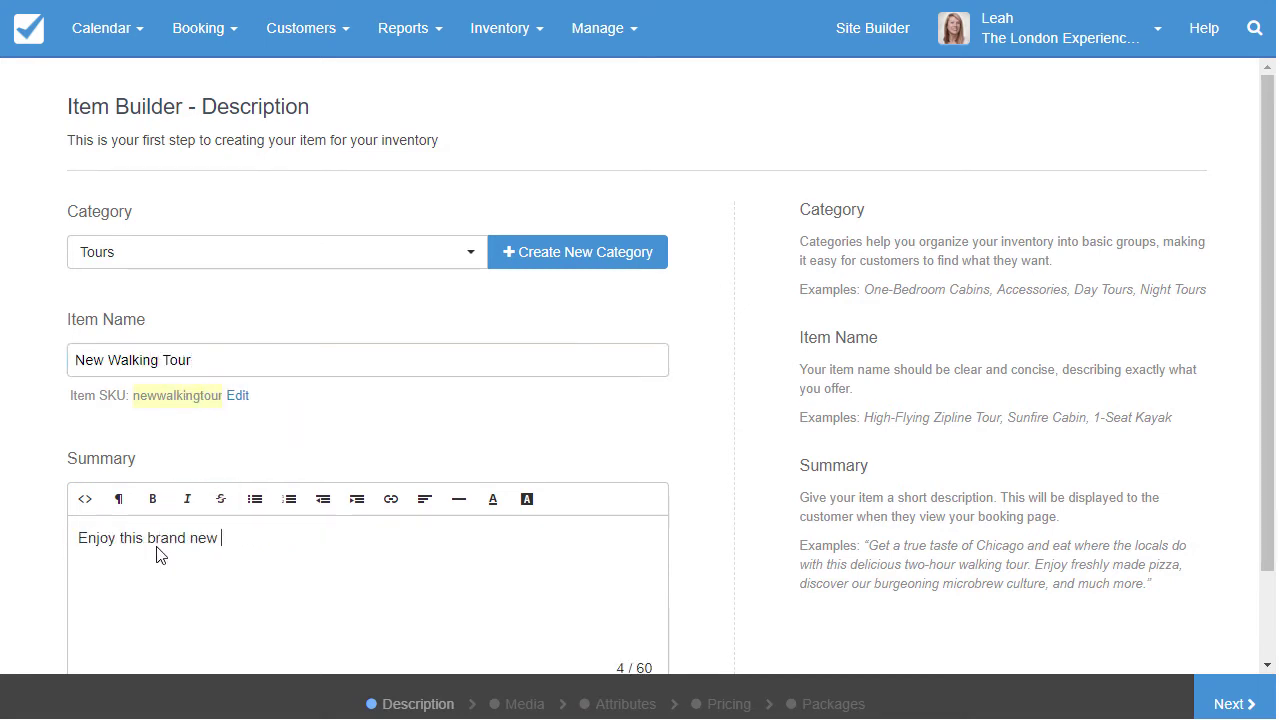
text(walking tour with us!)
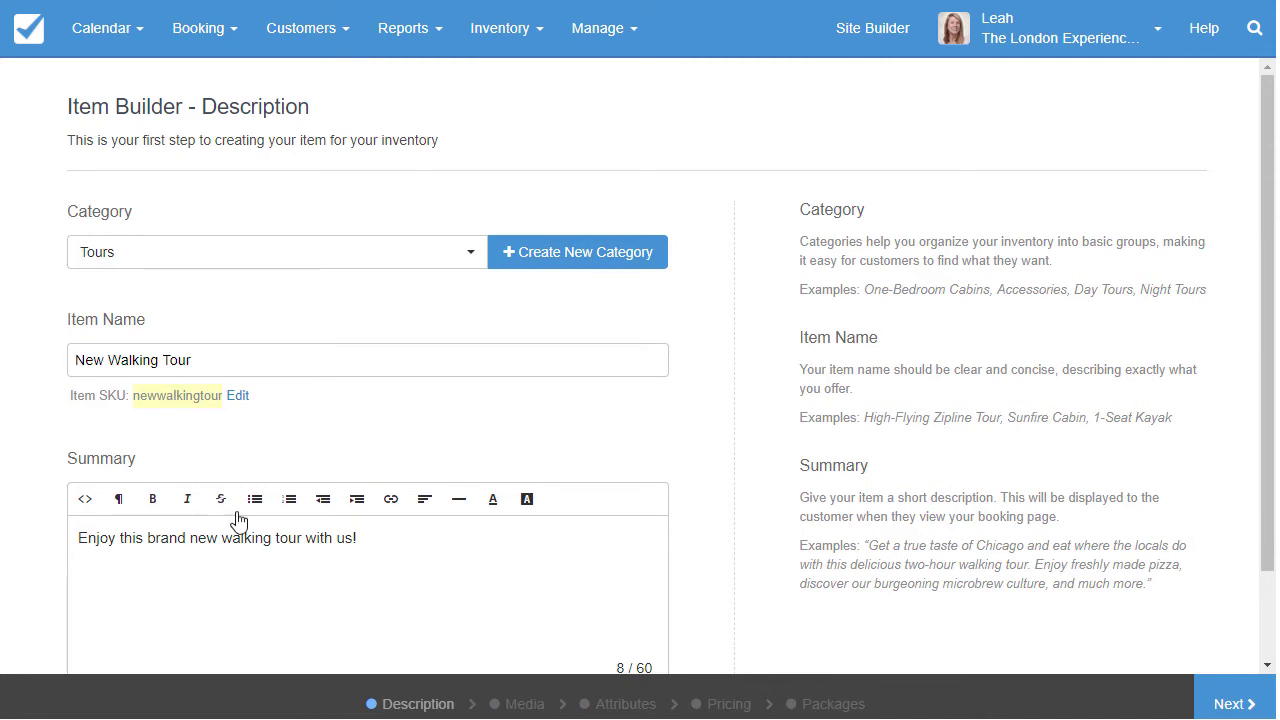
click(1232, 700)
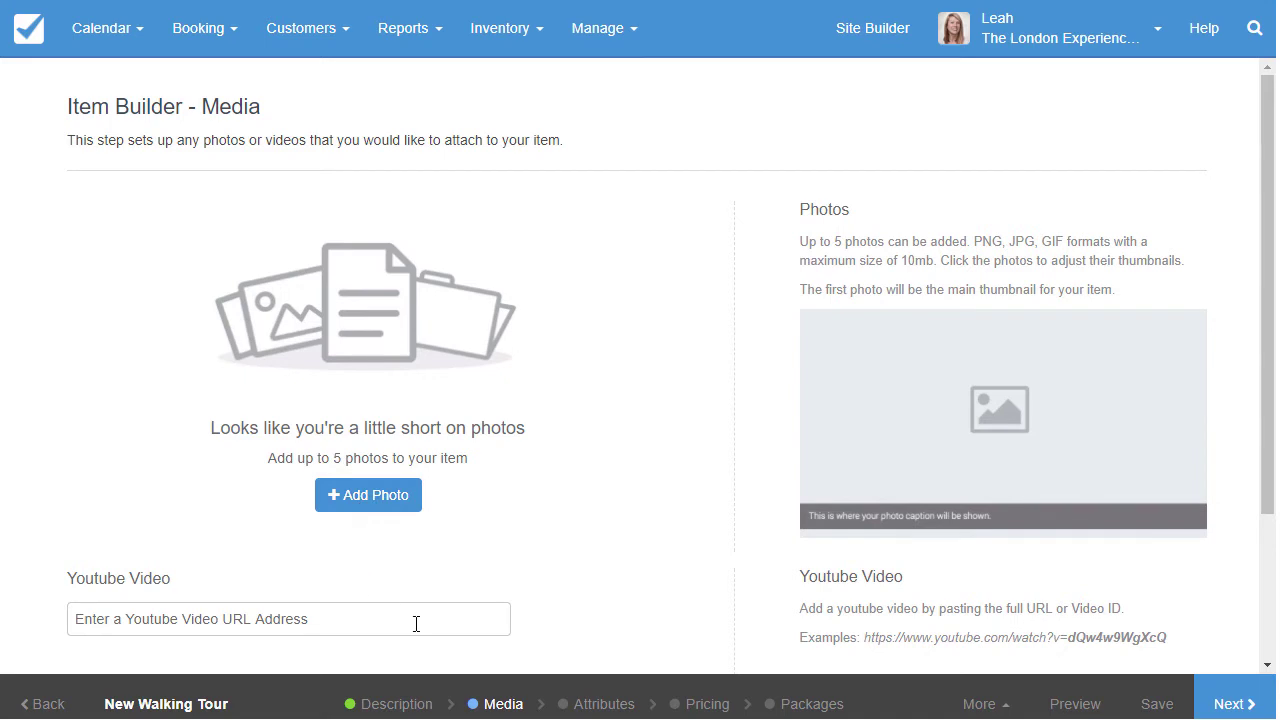
- Continue through the media and attribute settings to pricing and add a group pricing row for the Qty base price
click(1229, 700)
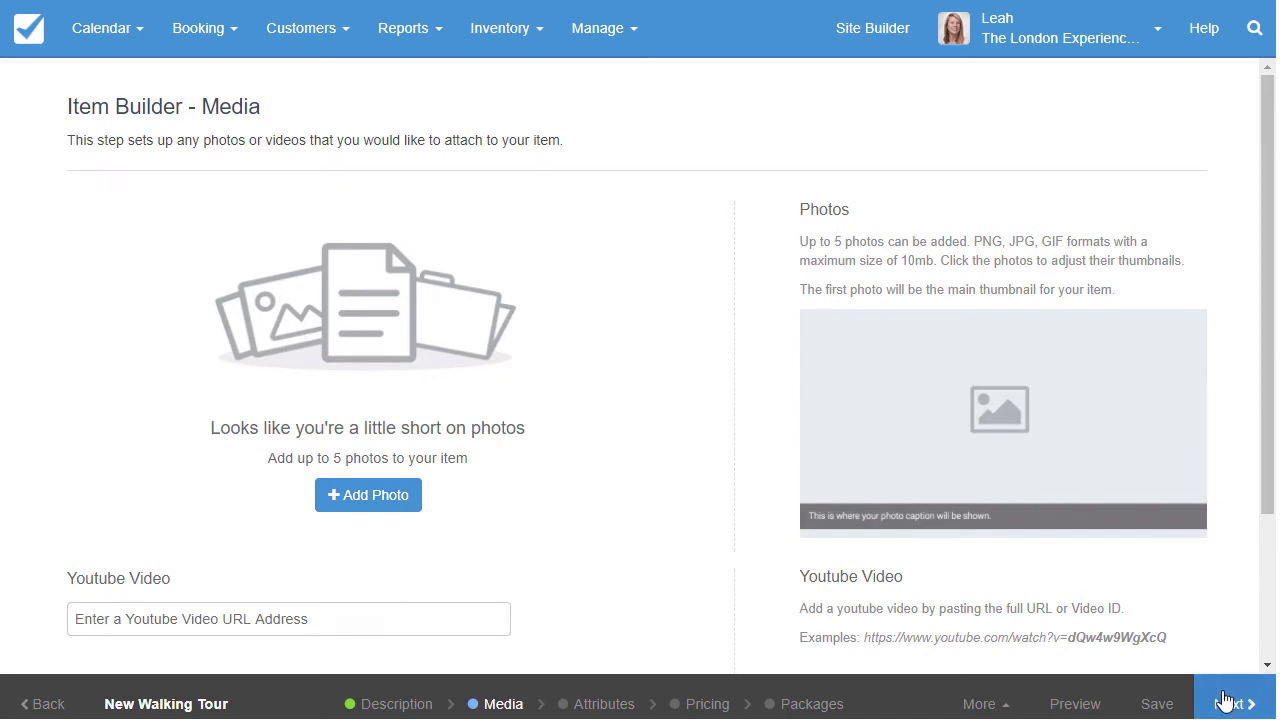
drag(1268, 252, 1268, 396)
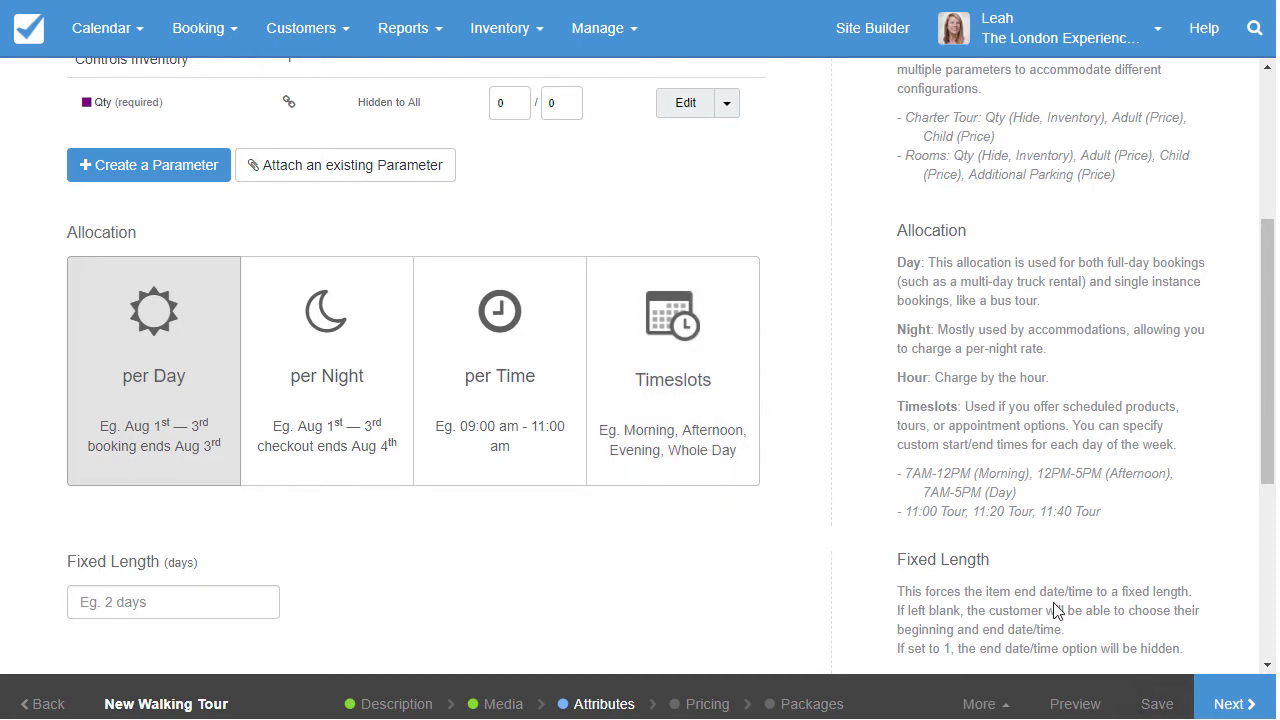
click(1220, 694)
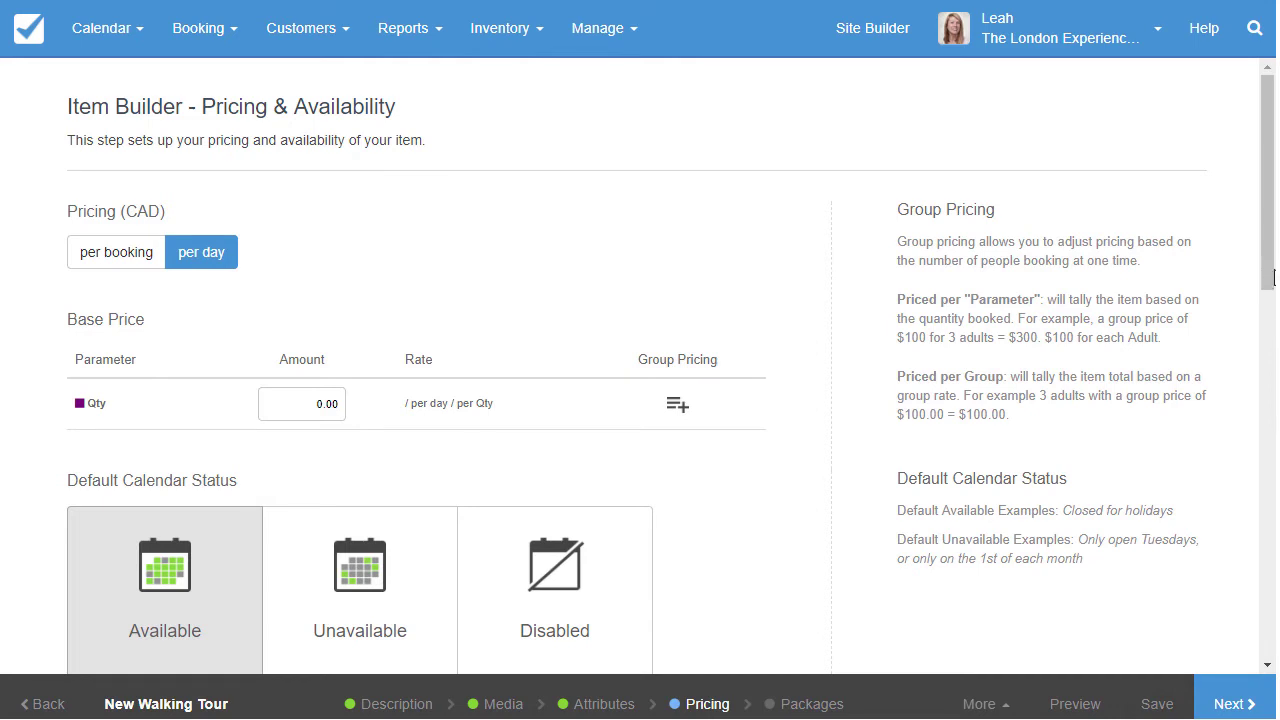
drag(1271, 285, 1270, 376)
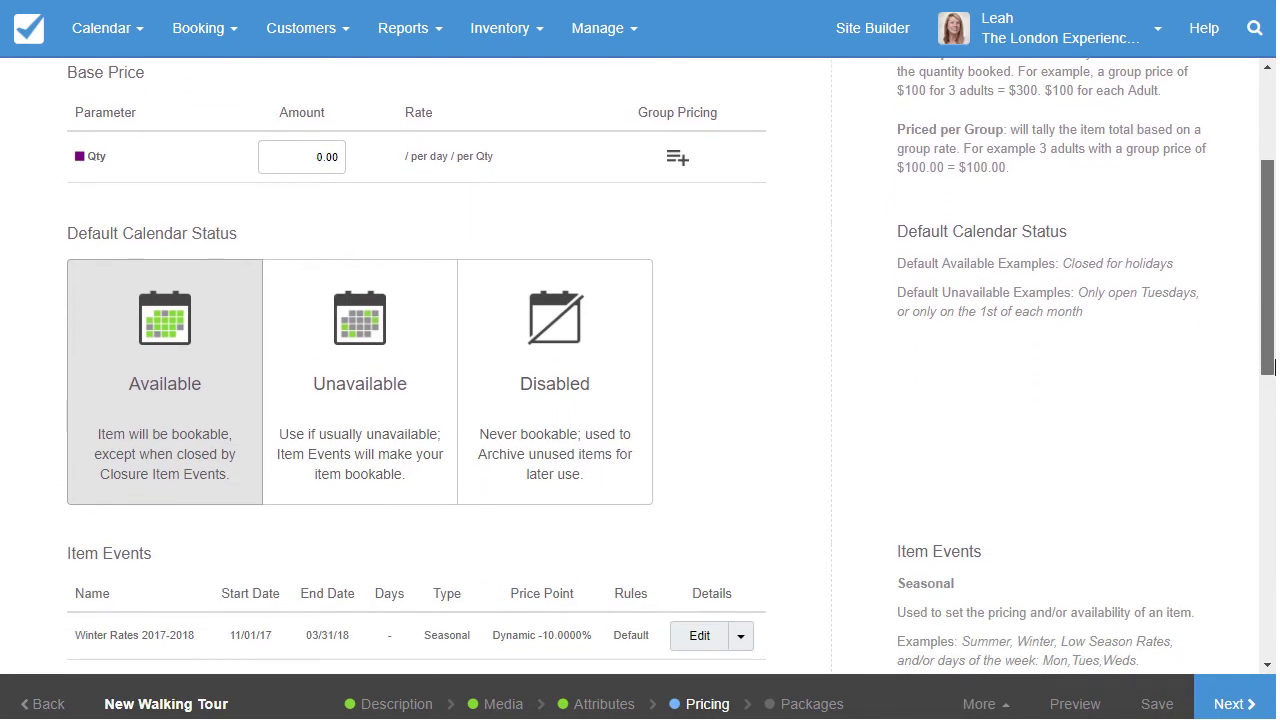
click(682, 164)
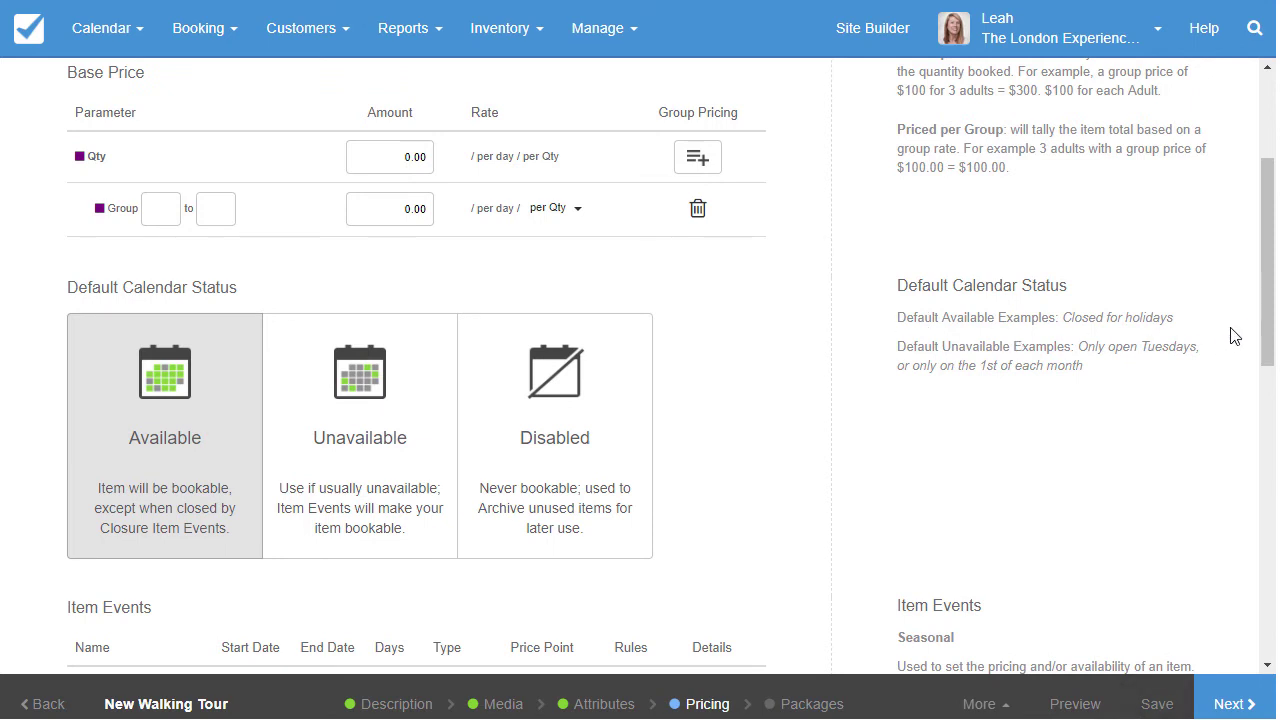
- Review the new item's item events, pricing table, and taxes
drag(1267, 337, 1269, 421)
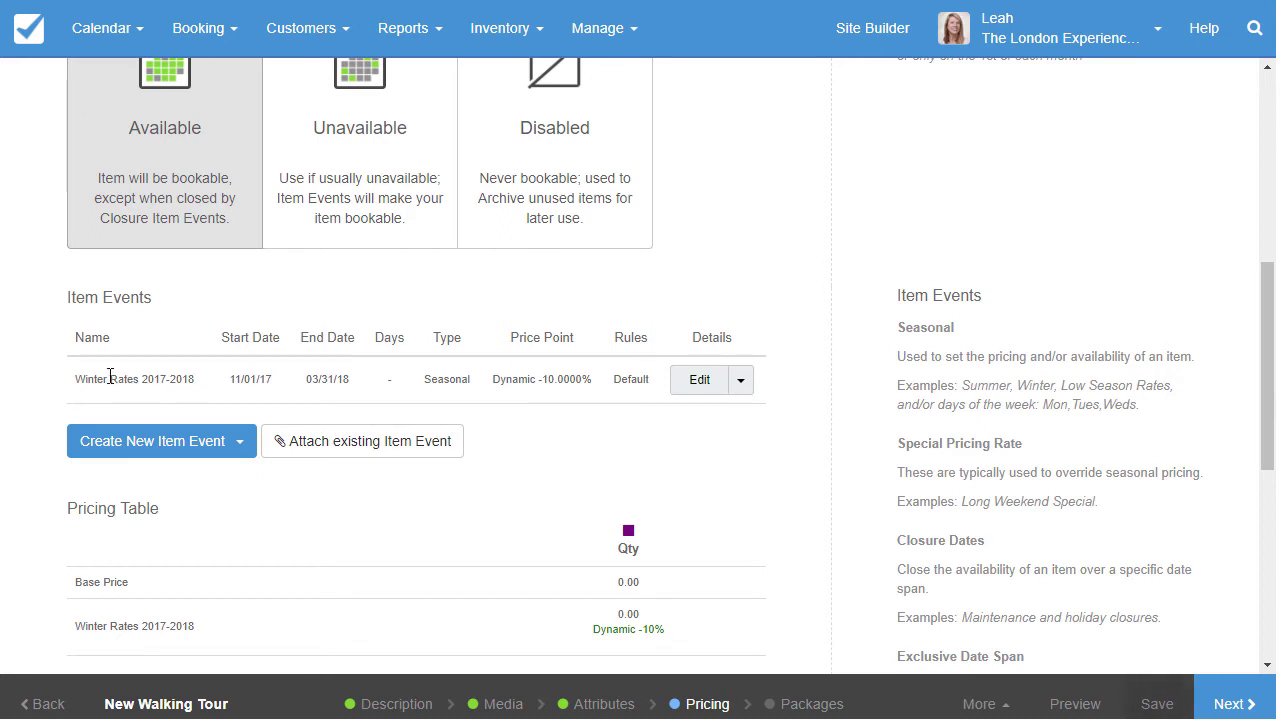
scroll(110, 377, down, 5)
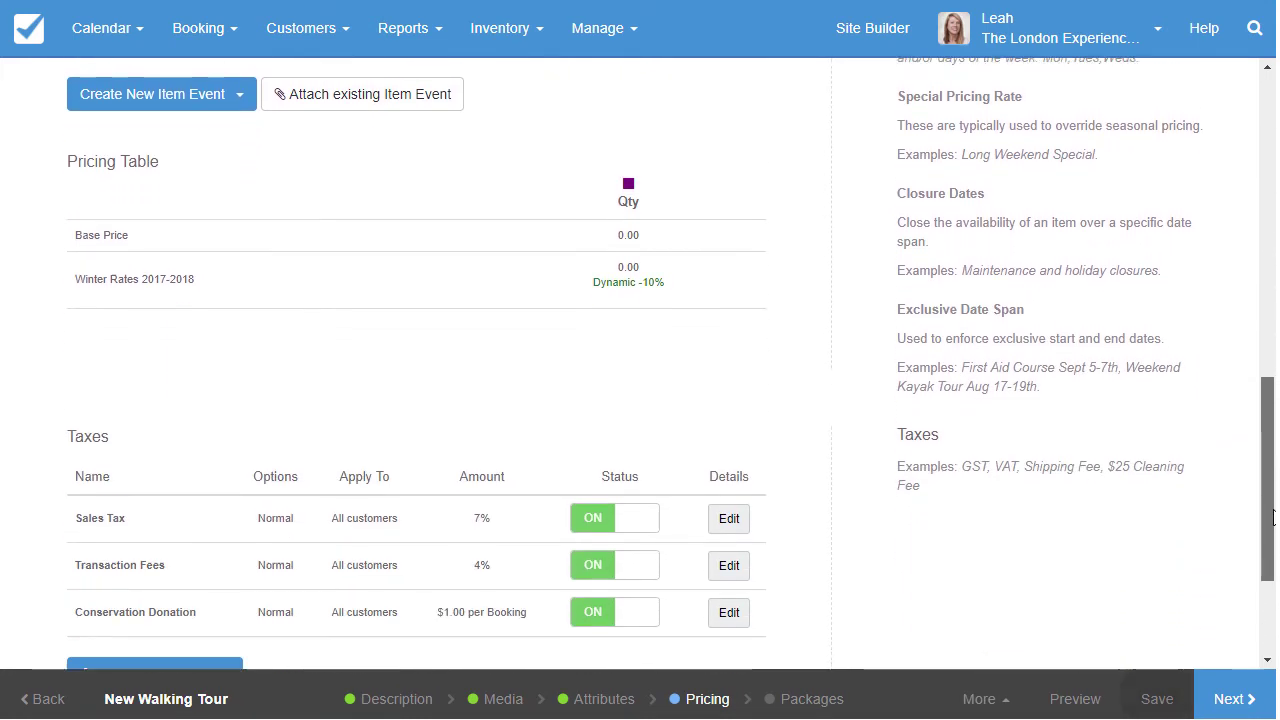
drag(1273, 537, 1273, 558)
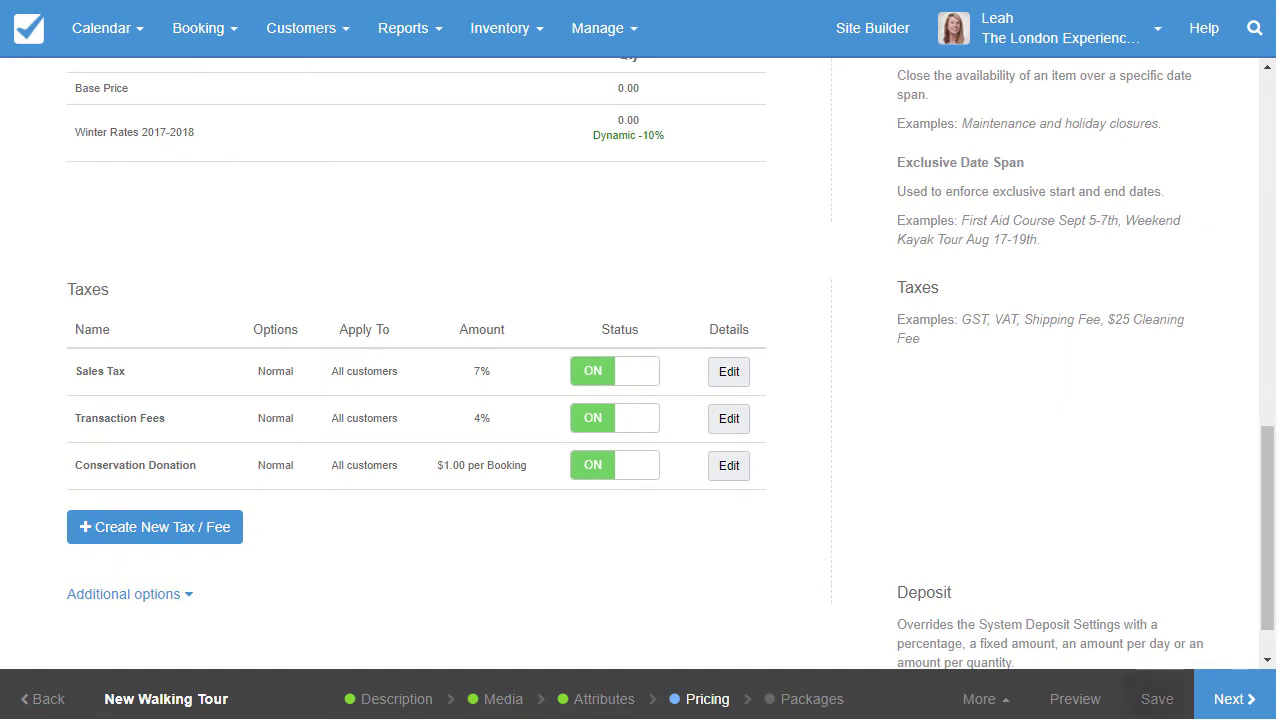
scroll(1250, 600, down, 1)
- Continue to the item's package settings, view the form for attaching an add-on item, and cancel it
click(1236, 702)
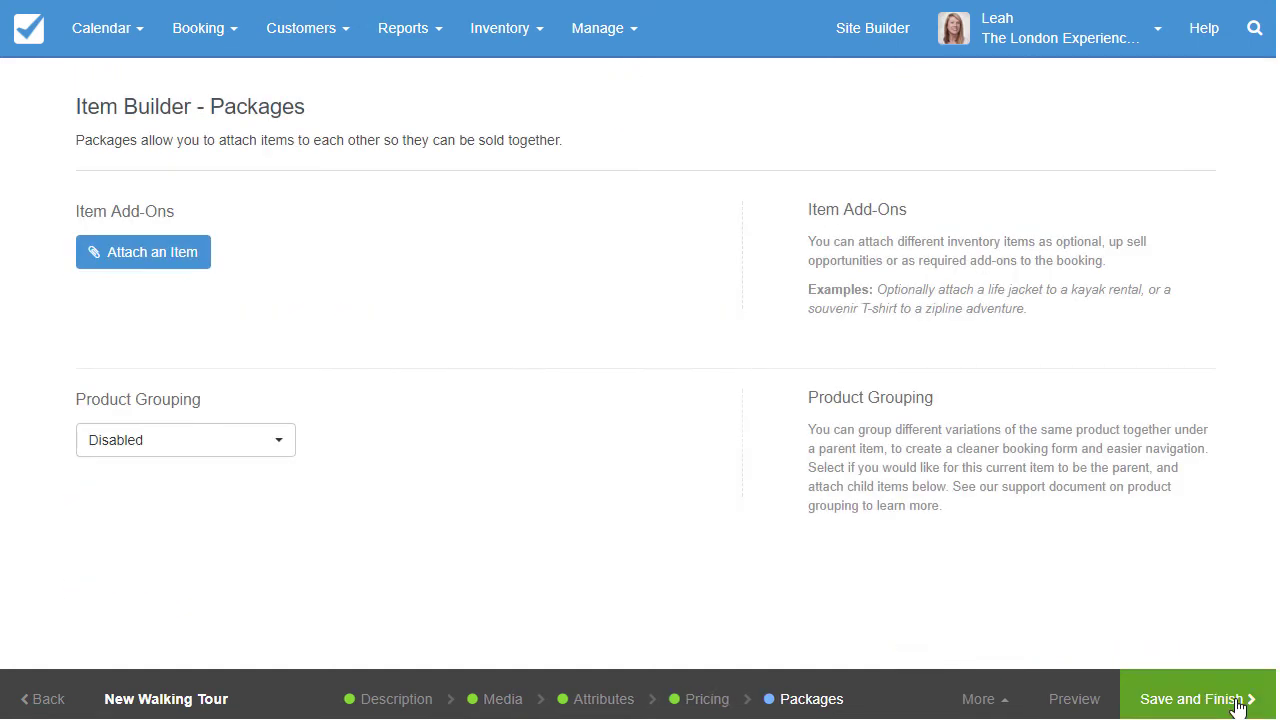
click(196, 262)
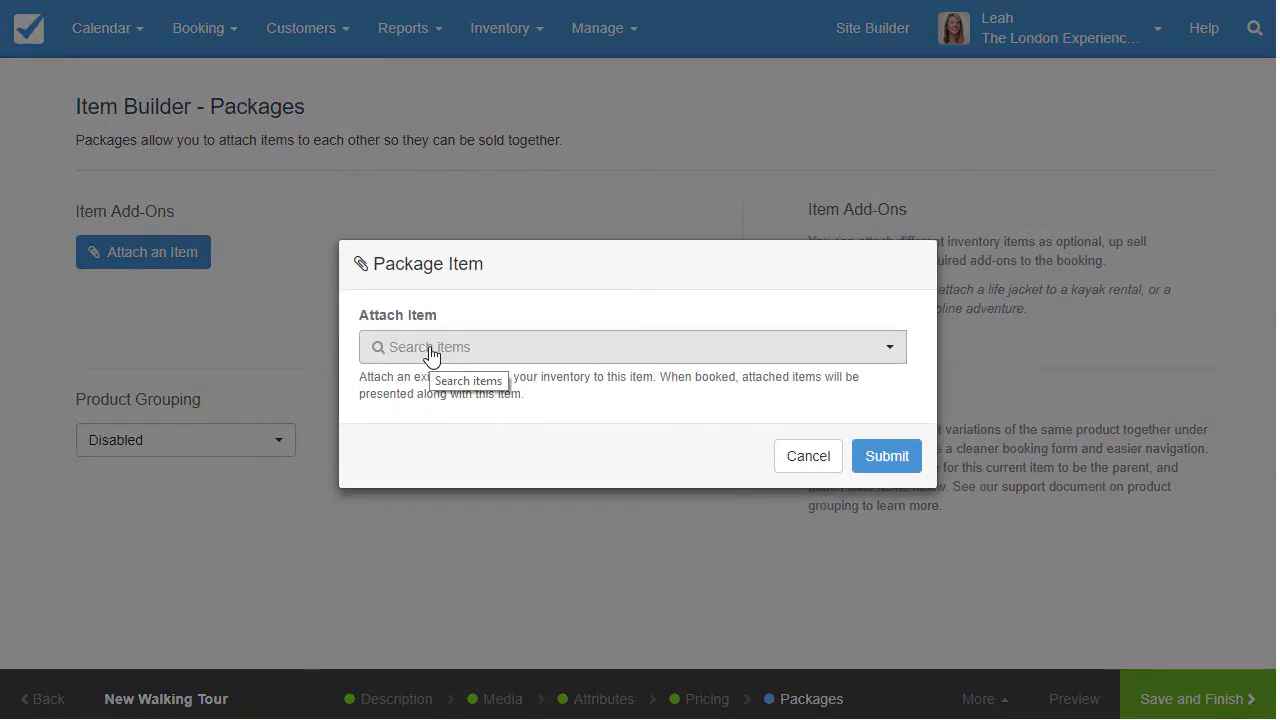
click(809, 458)
- Go to the item events list and open the Winter Rates 2017-2018 seasonal event
click(523, 40)
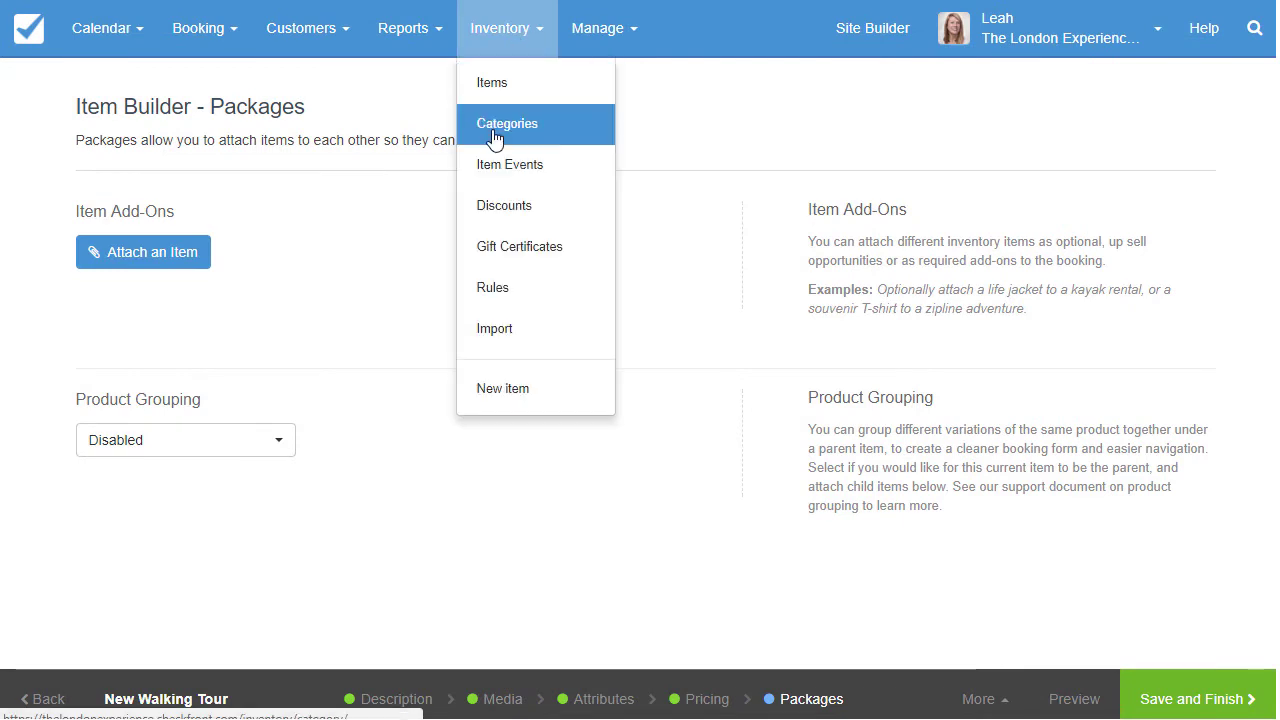
click(507, 168)
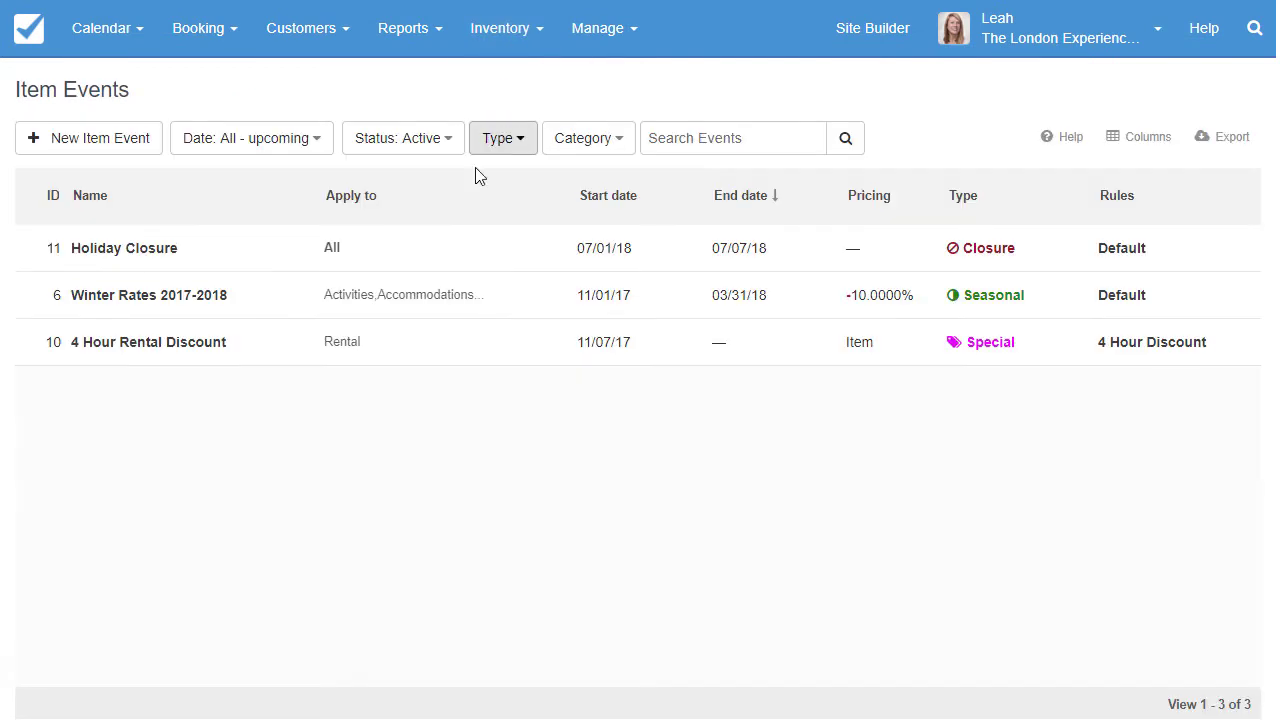
click(196, 297)
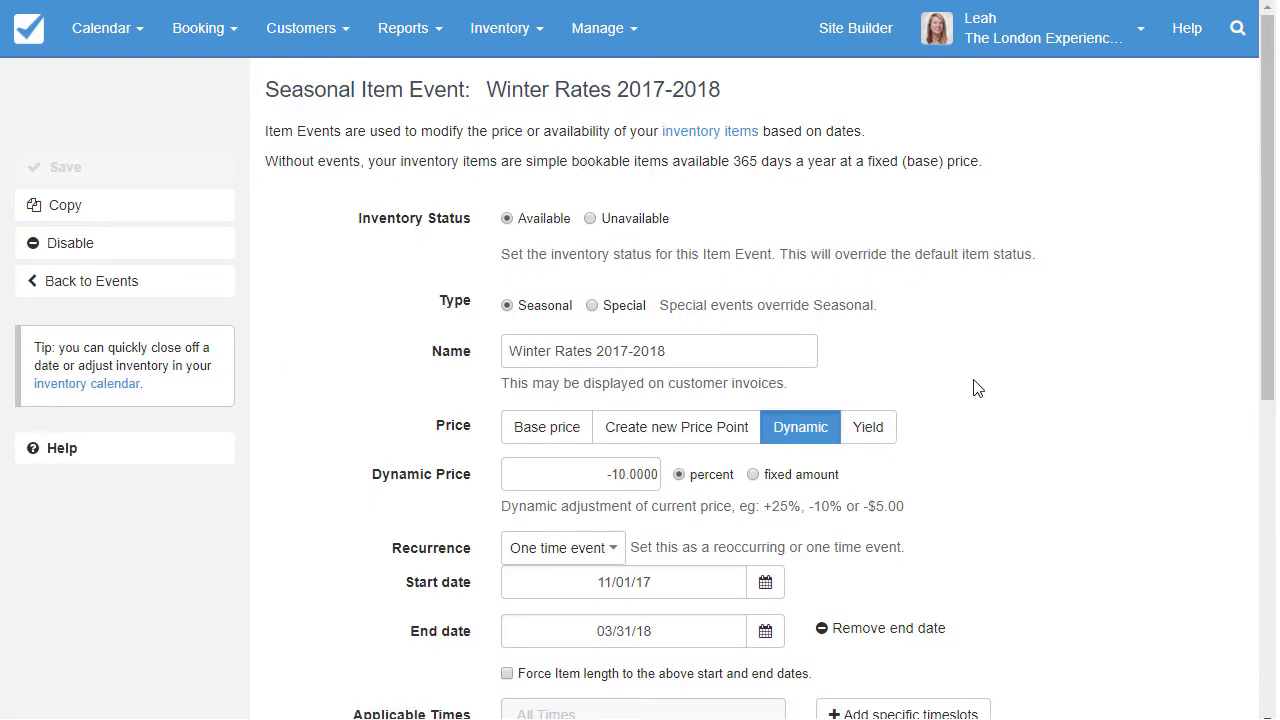
- Review the default booking rule set and open the new discount form
click(525, 42)
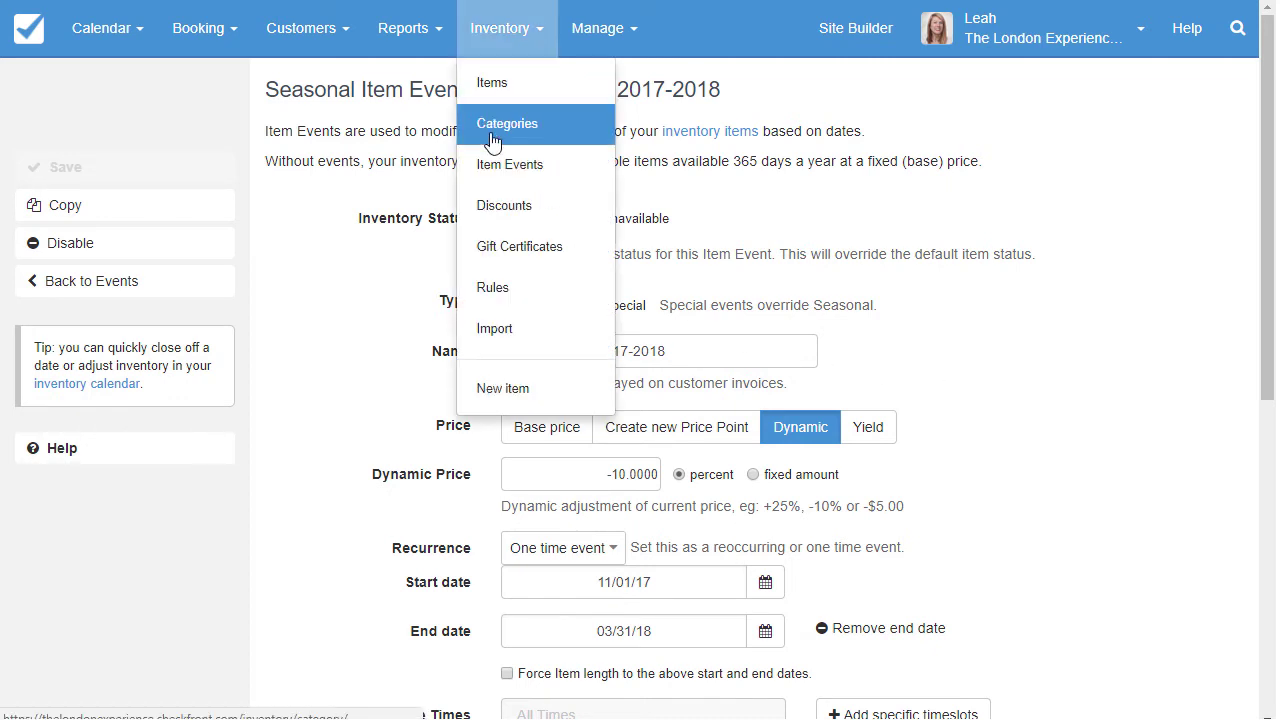
click(540, 290)
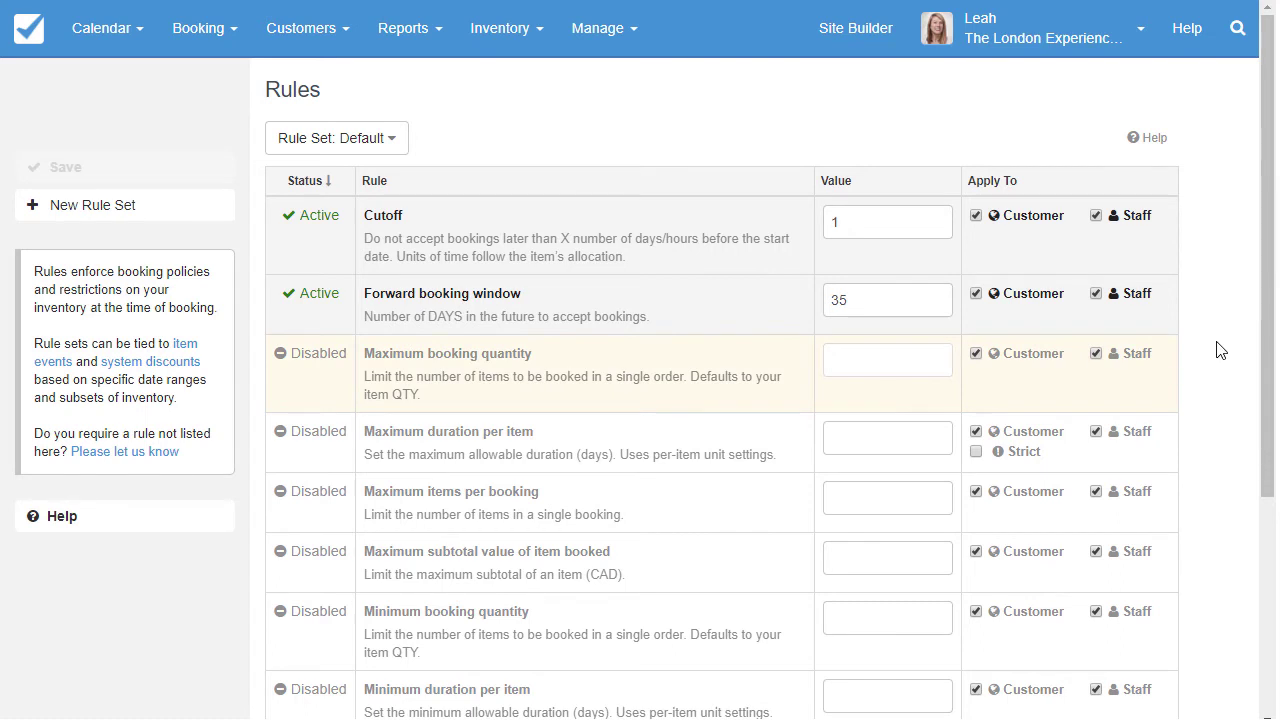
drag(1263, 314, 1263, 393)
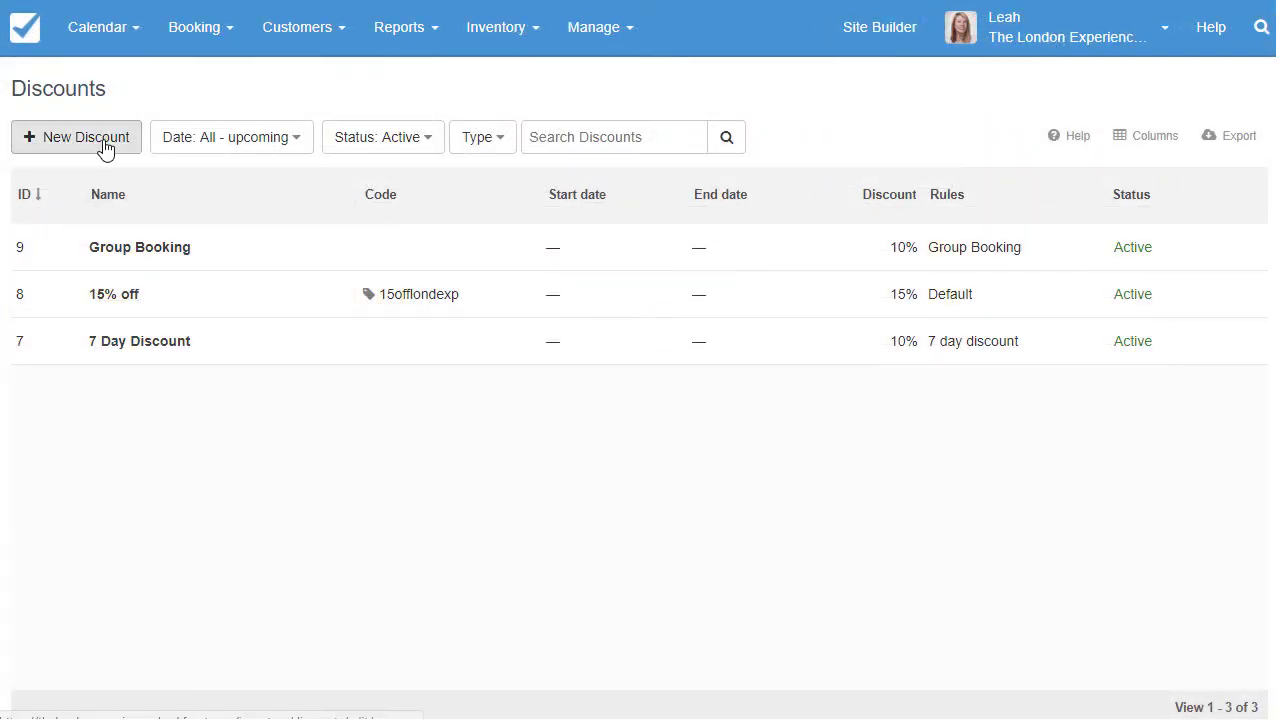
click(105, 147)
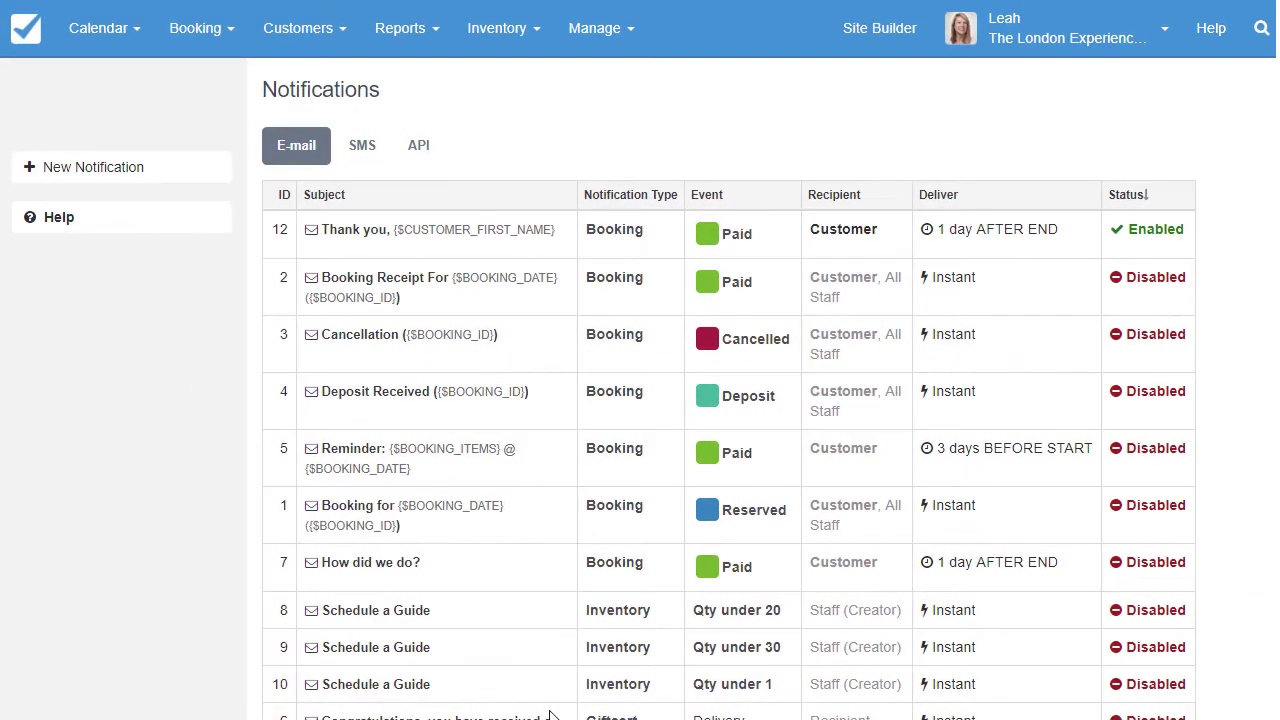
- Open the E-Commerce settings and look through the available payment gateways
click(606, 48)
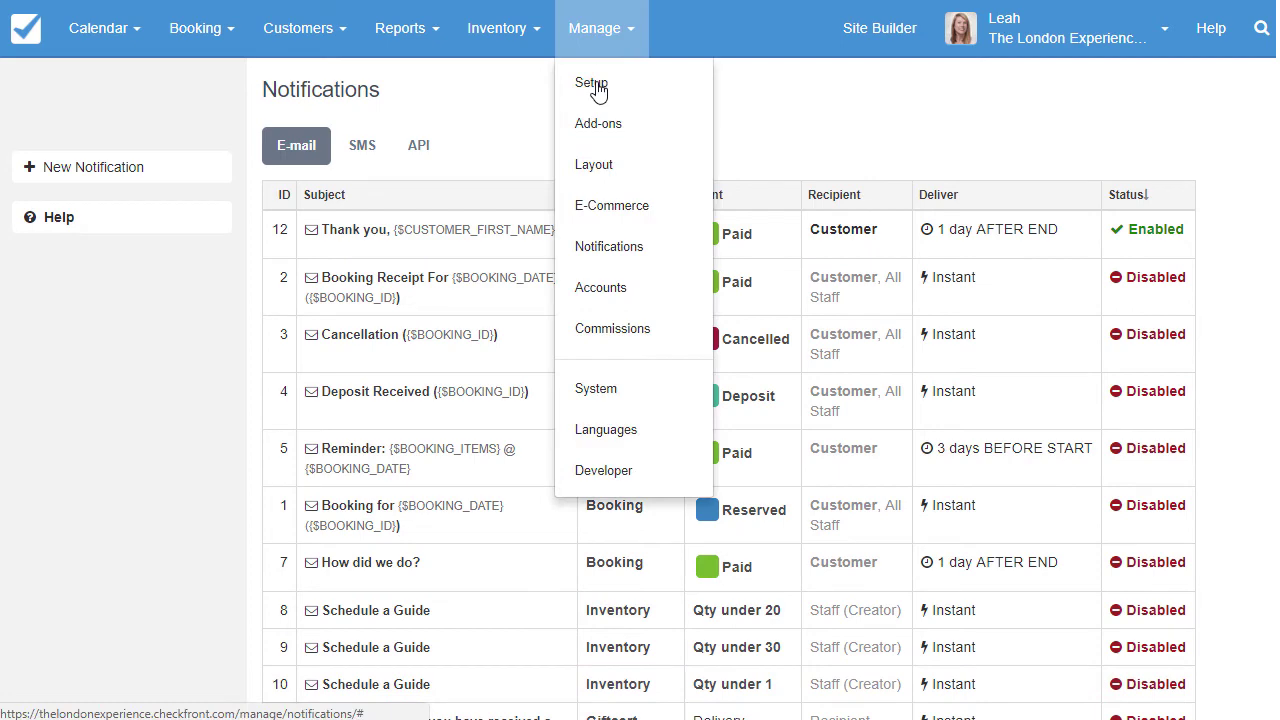
click(634, 205)
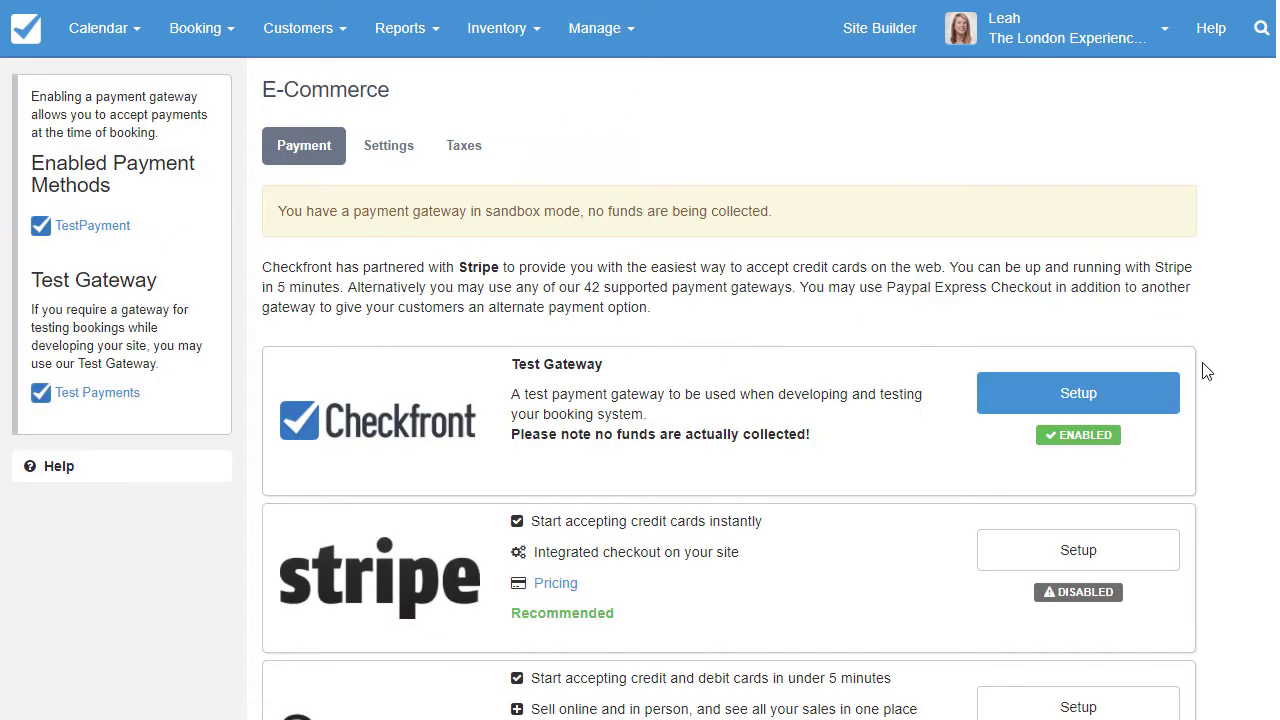
scroll(730, 390, down, 5)
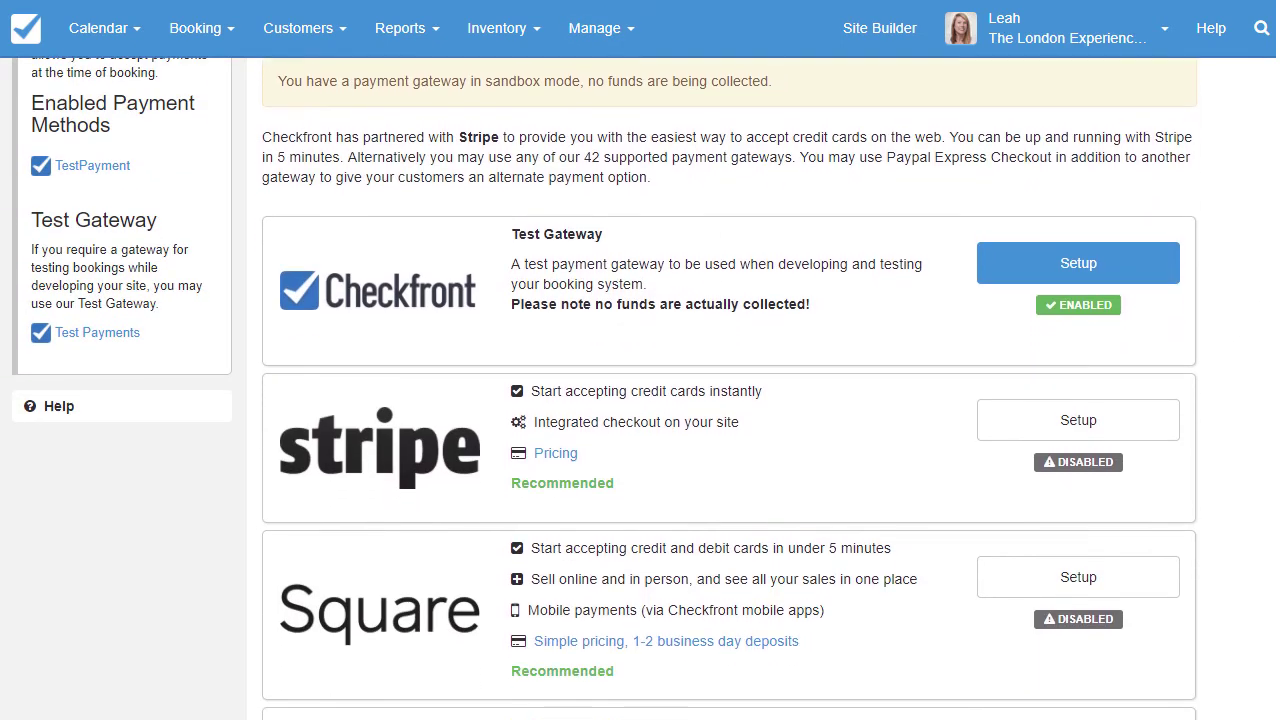
scroll(730, 390, down, 2)
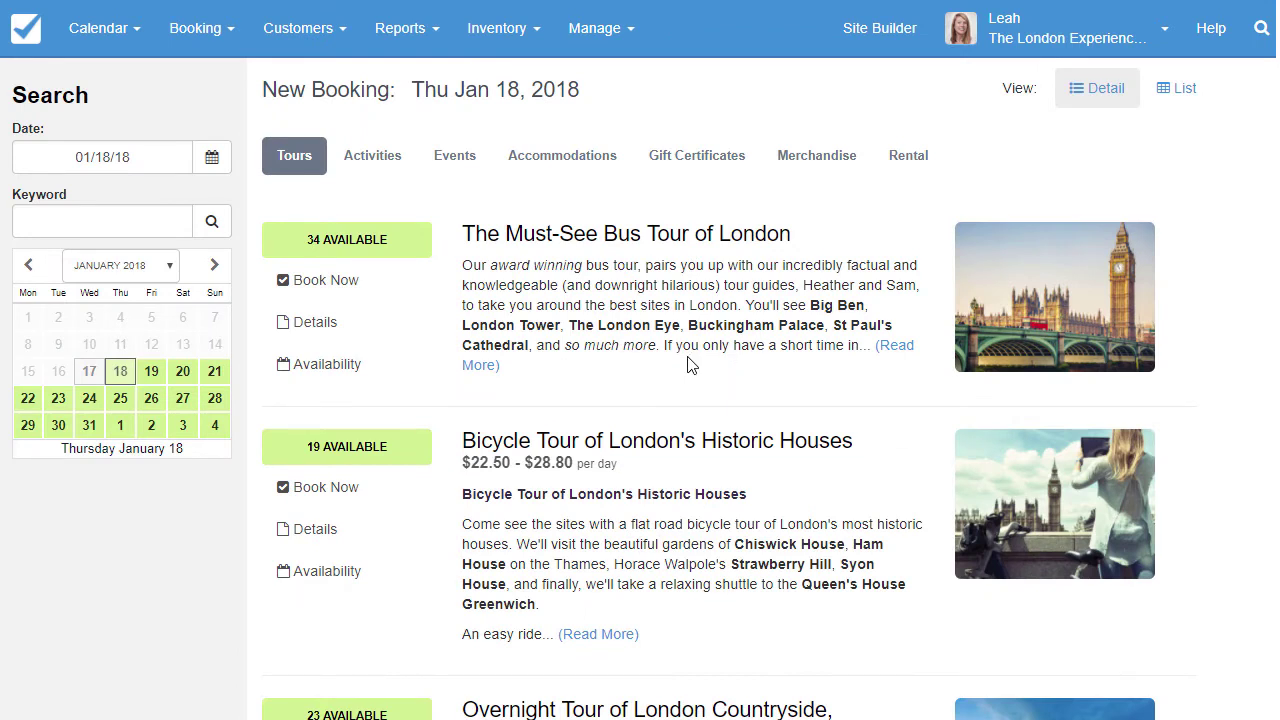
- View the booking form for The Must-See Bus Tour of London and close it without booking
click(338, 296)
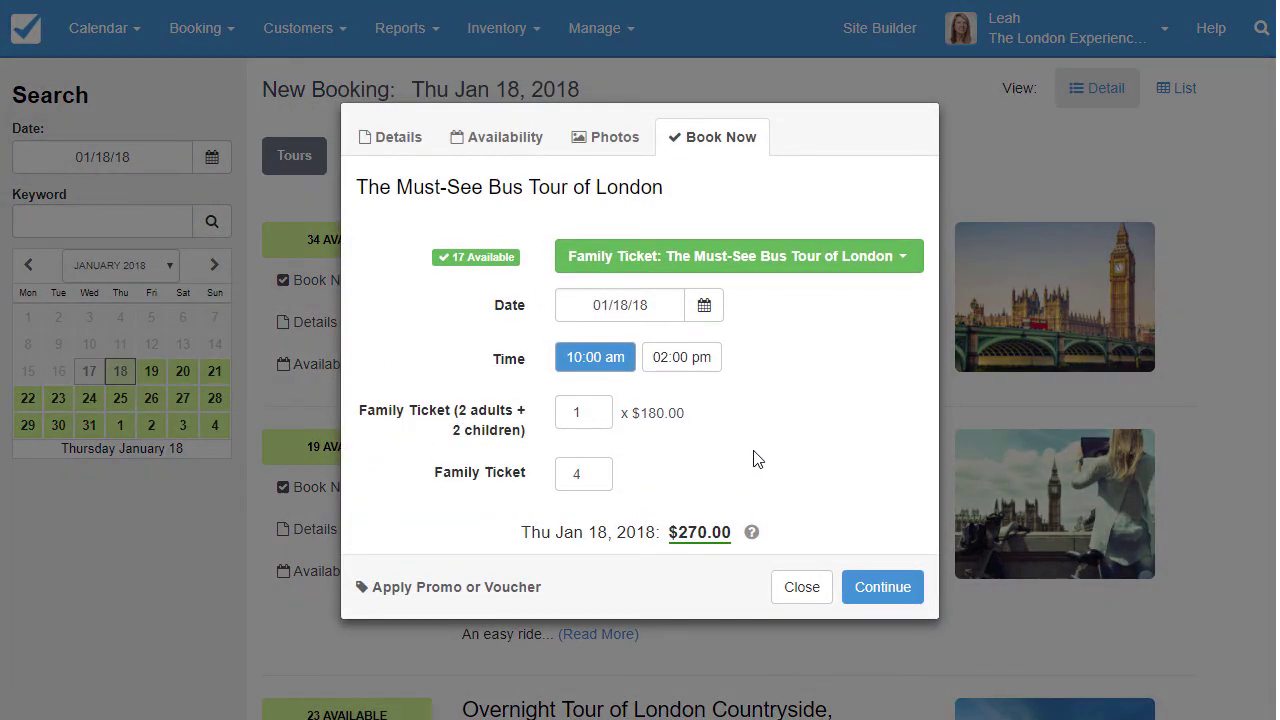
click(801, 587)
- Find the Droplet among the website integration add-ons and generate its embed code for all items and categories
click(600, 36)
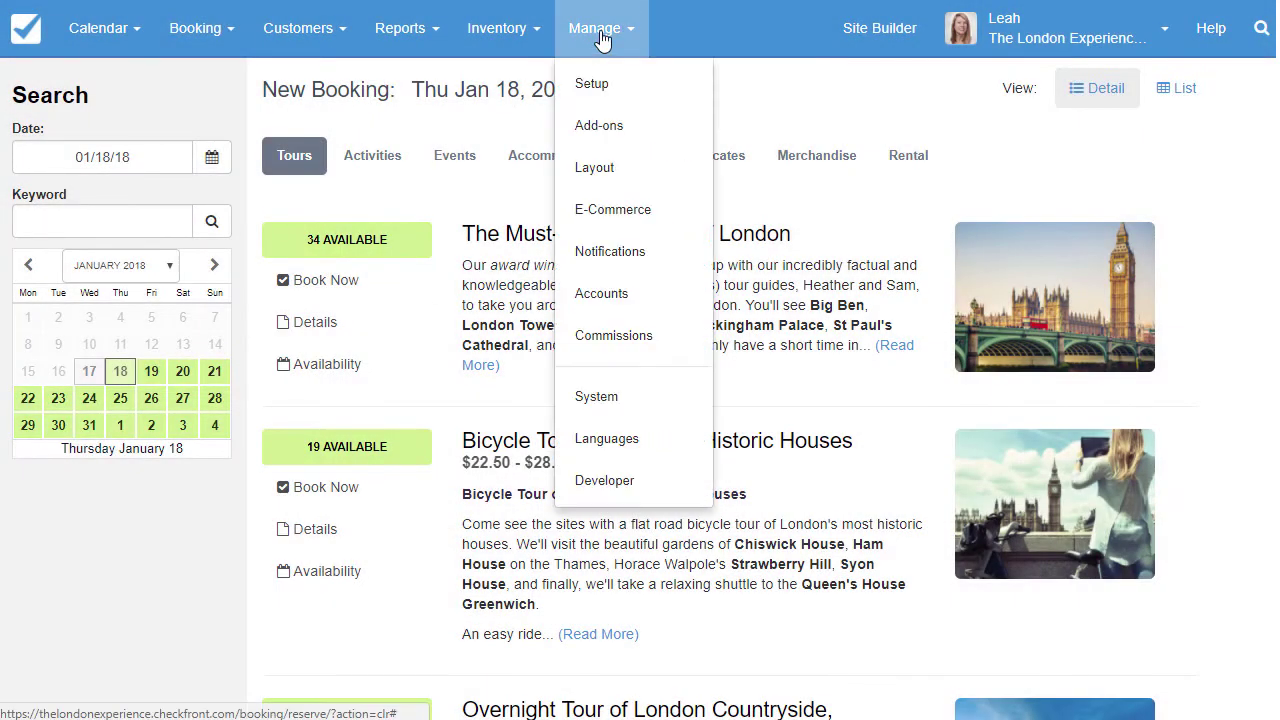
click(600, 127)
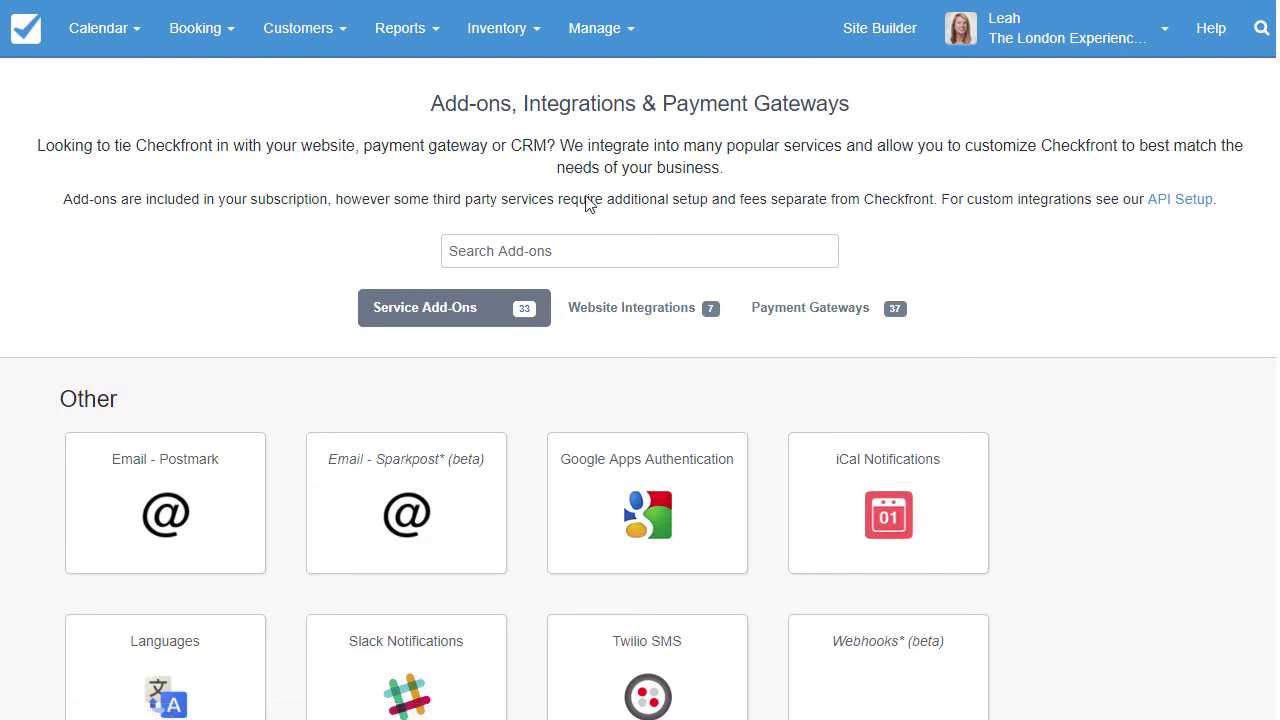
click(666, 310)
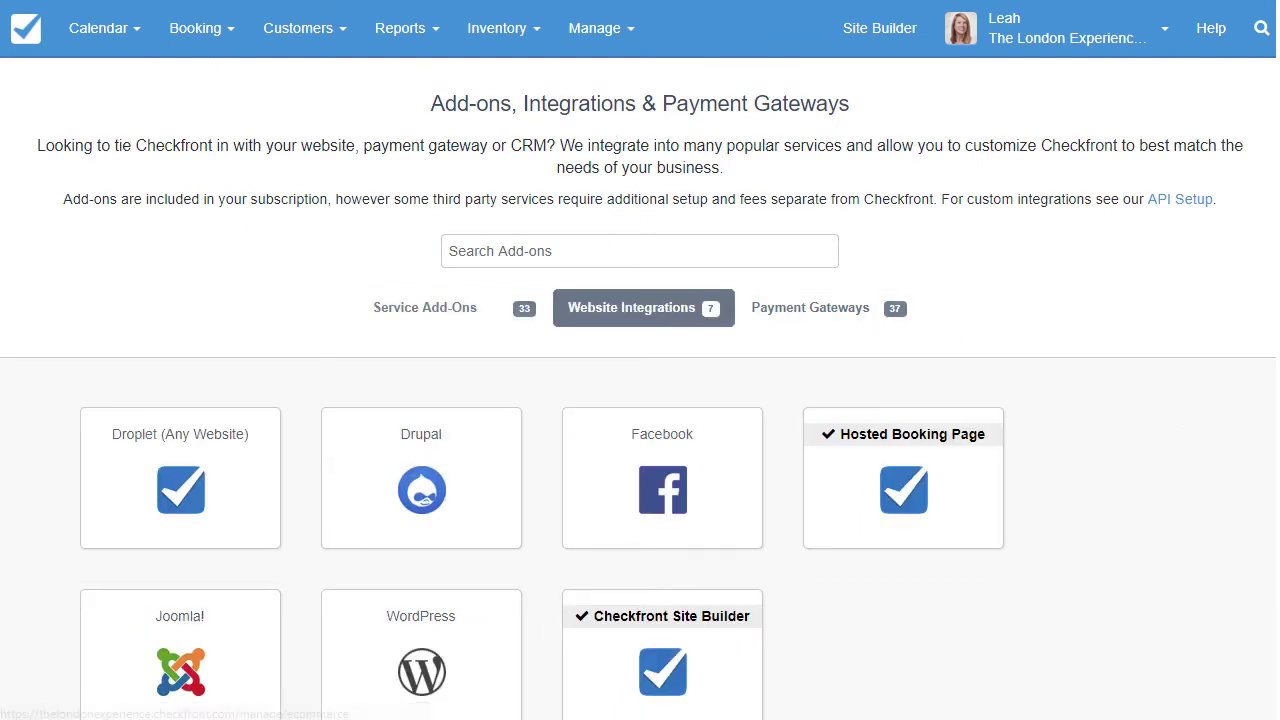
scroll(640, 390, down, 1)
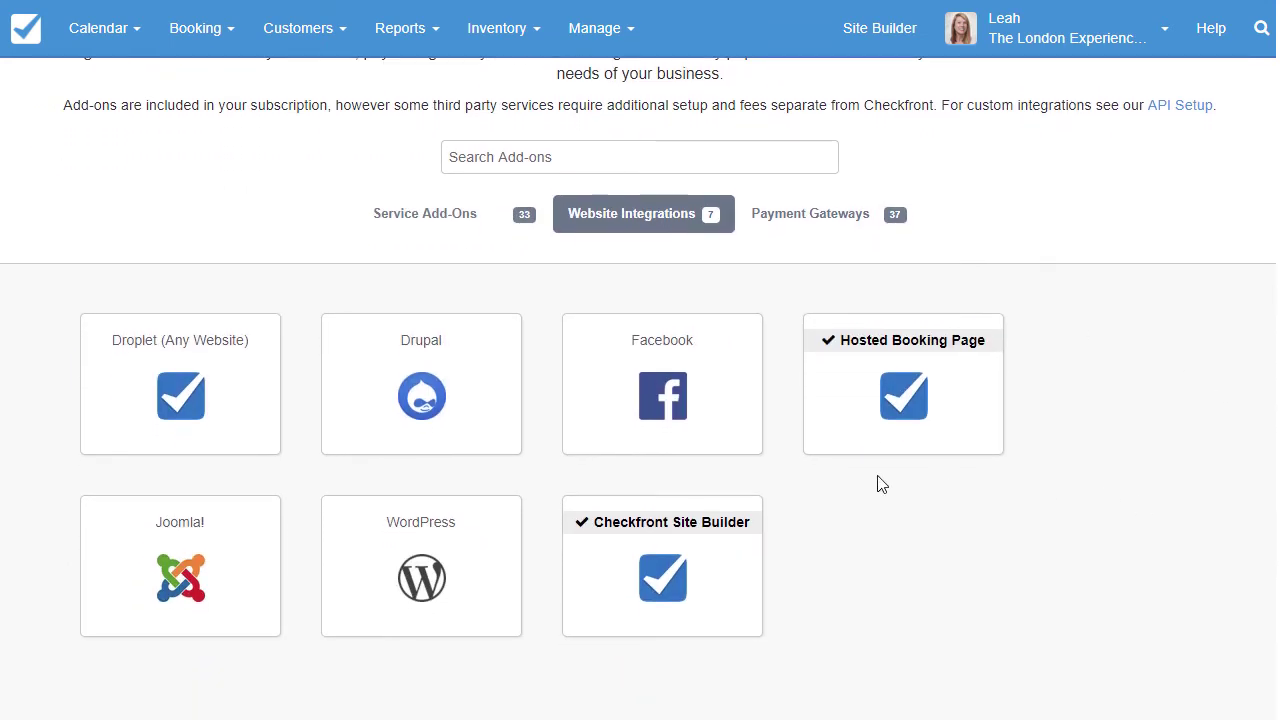
click(135, 445)
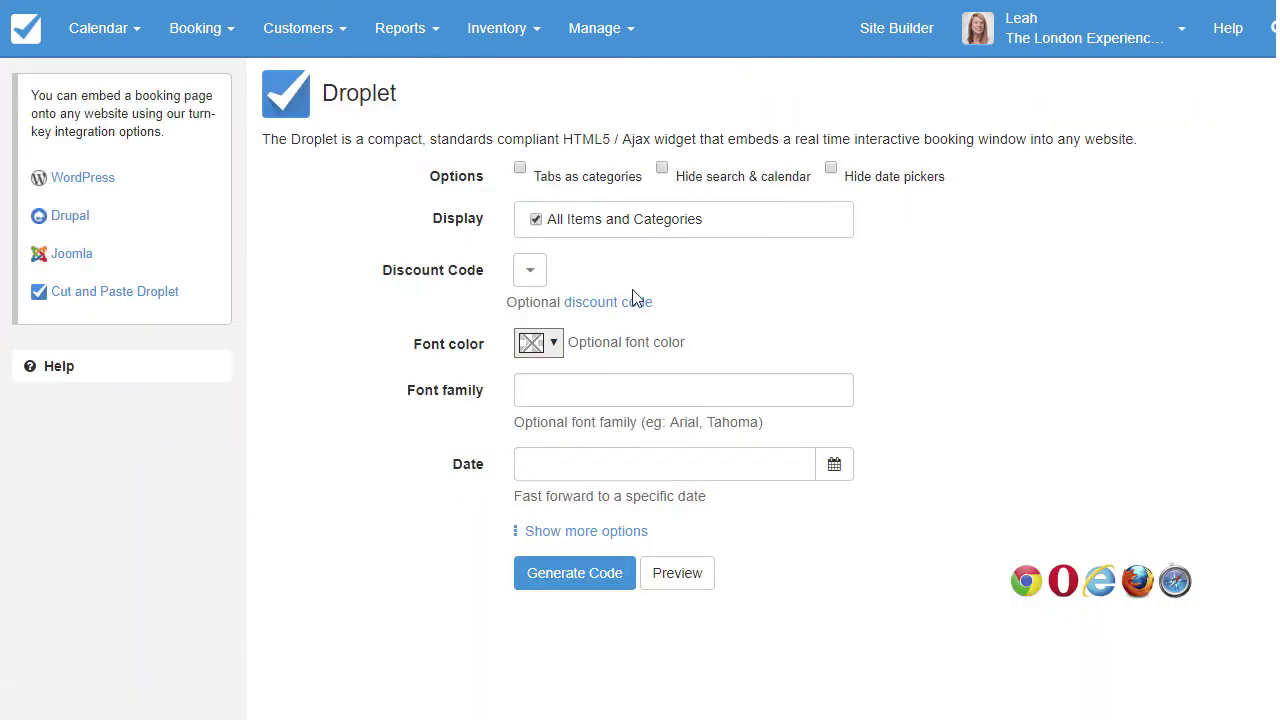
click(572, 573)
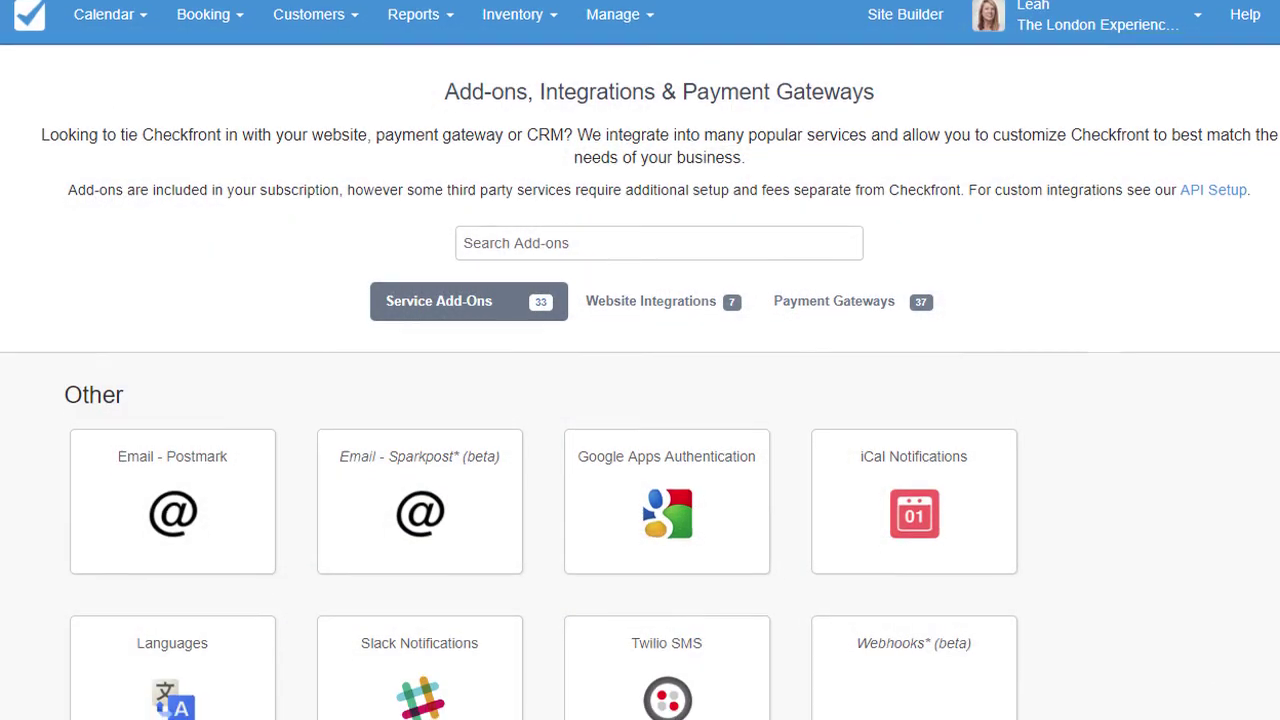
- Look through the service add-ons, from marketing and channel management to mobile, CRM, and accounting
scroll(640, 360, down, 6)
scroll(640, 360, down, 2)
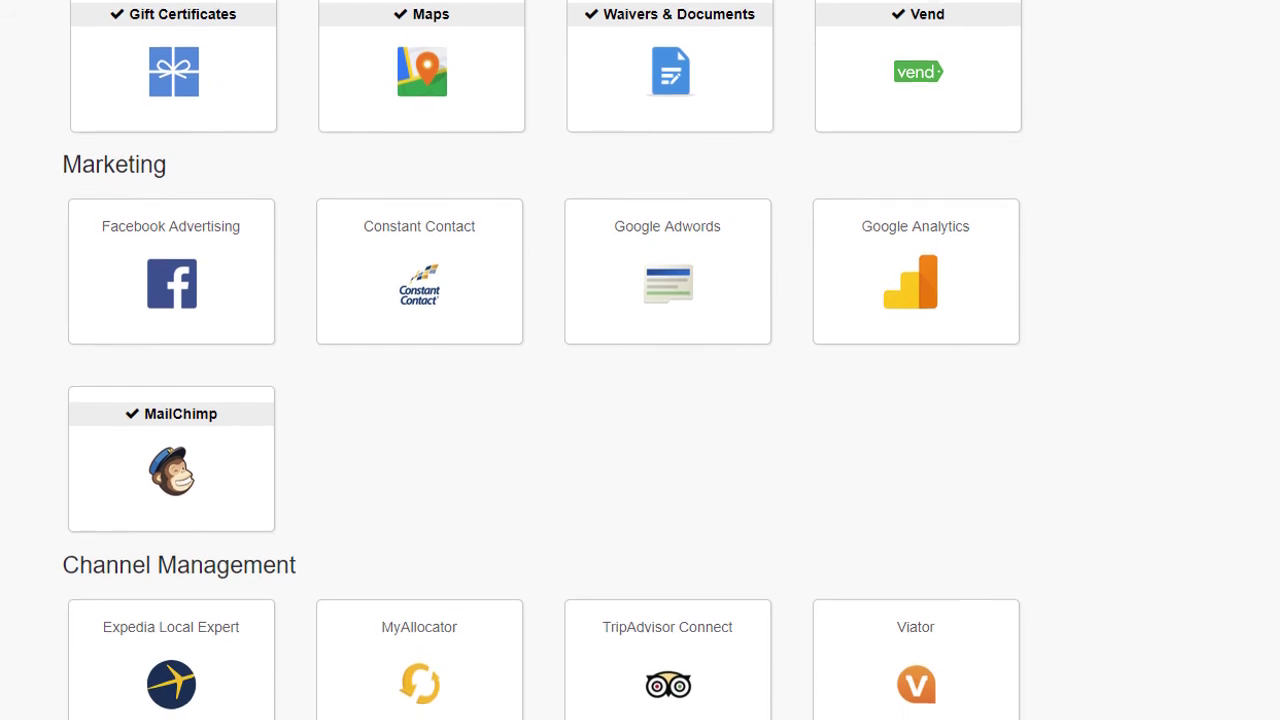
scroll(640, 360, down, 3)
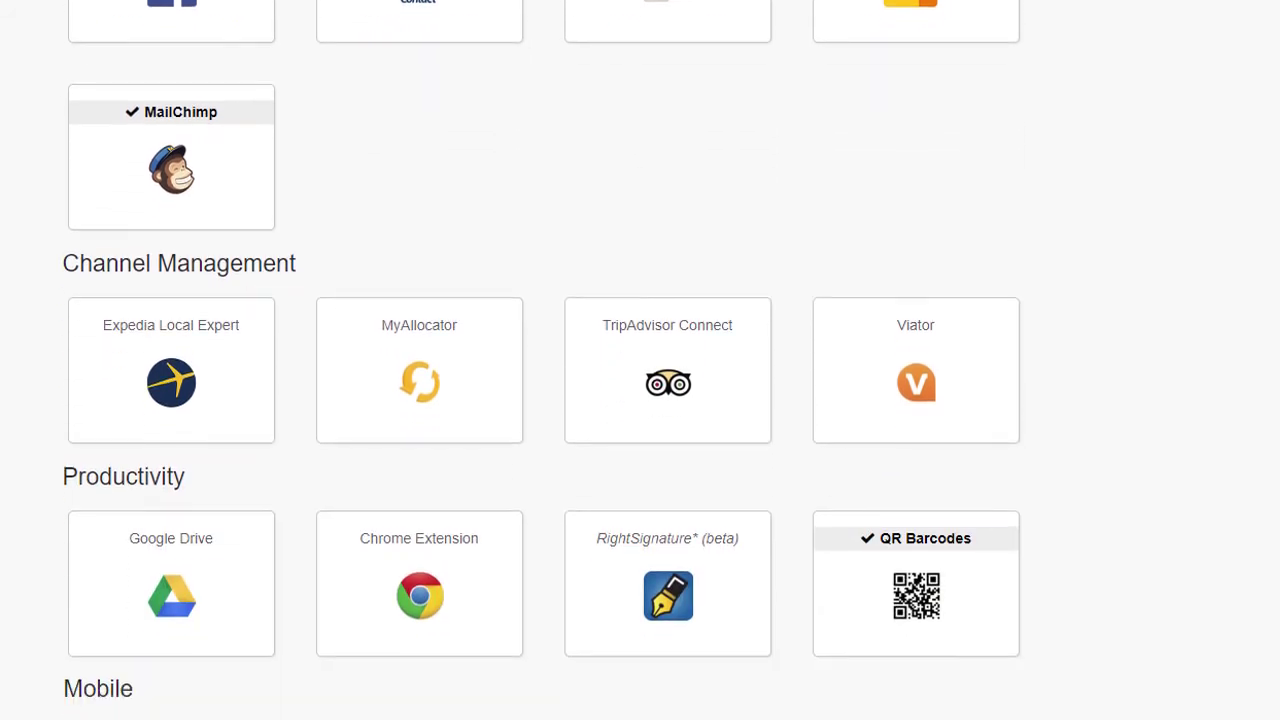
scroll(640, 360, down, 5)
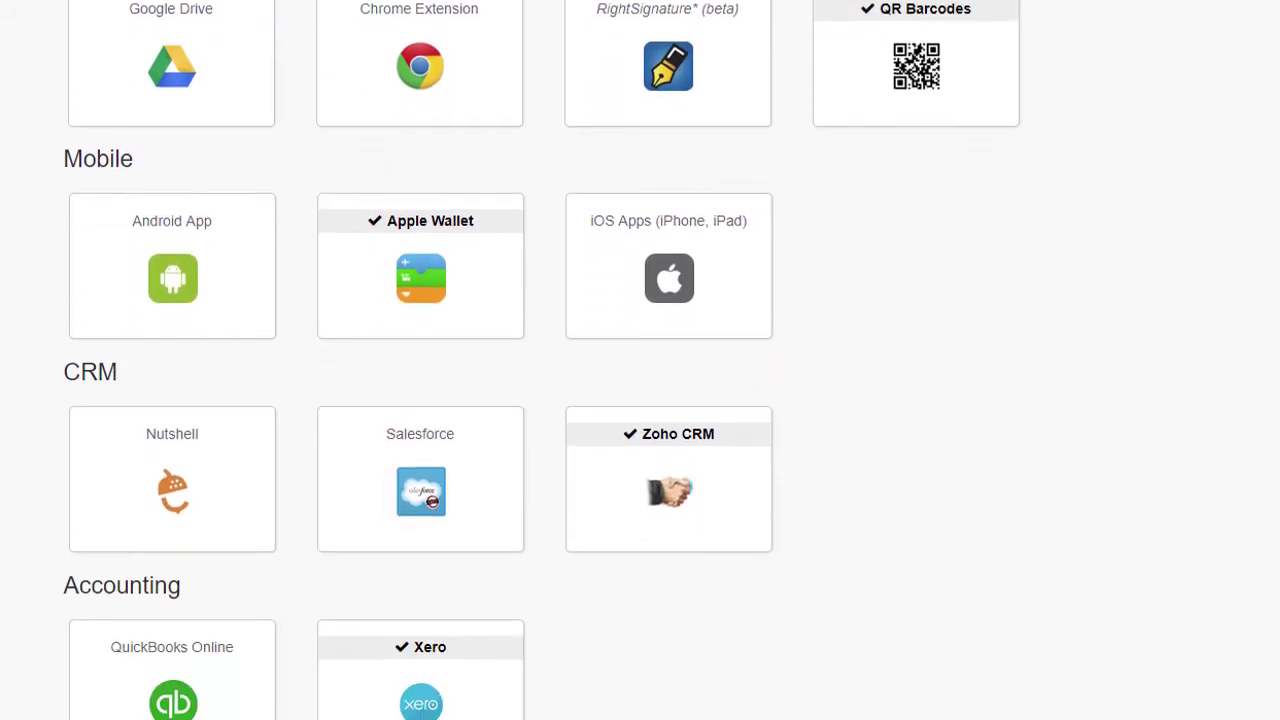
scroll(640, 360, down, 1)
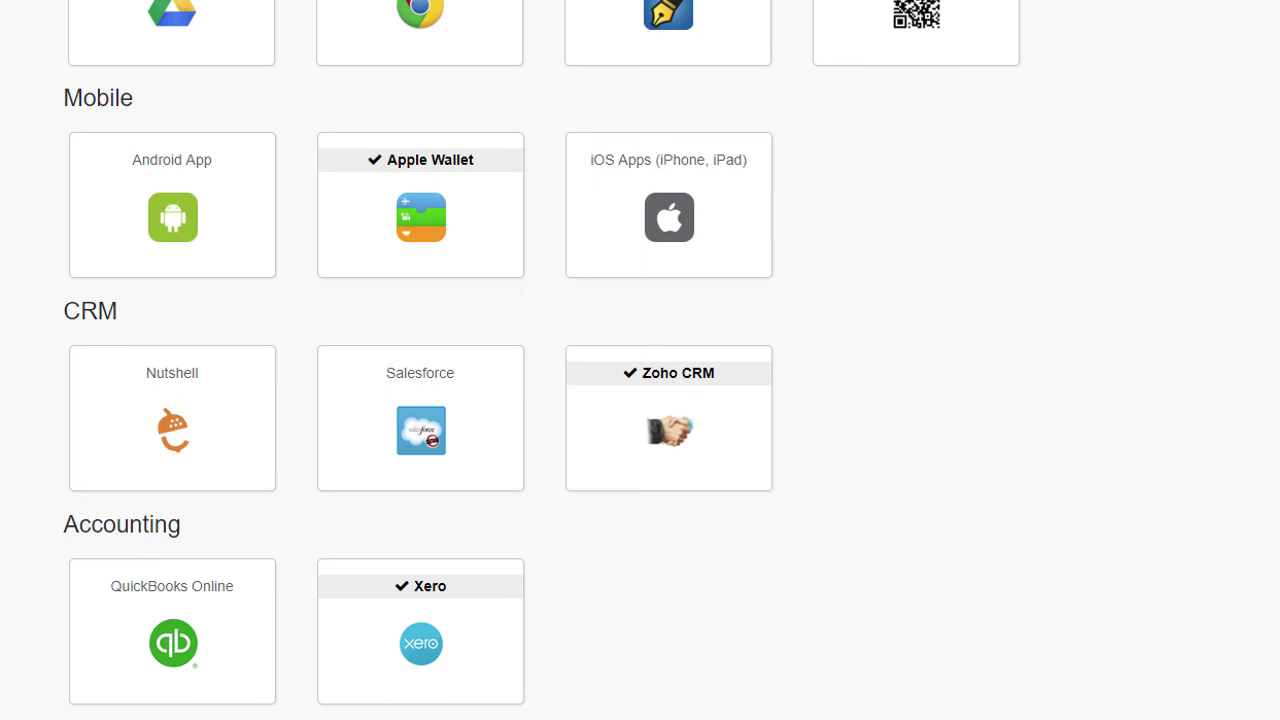